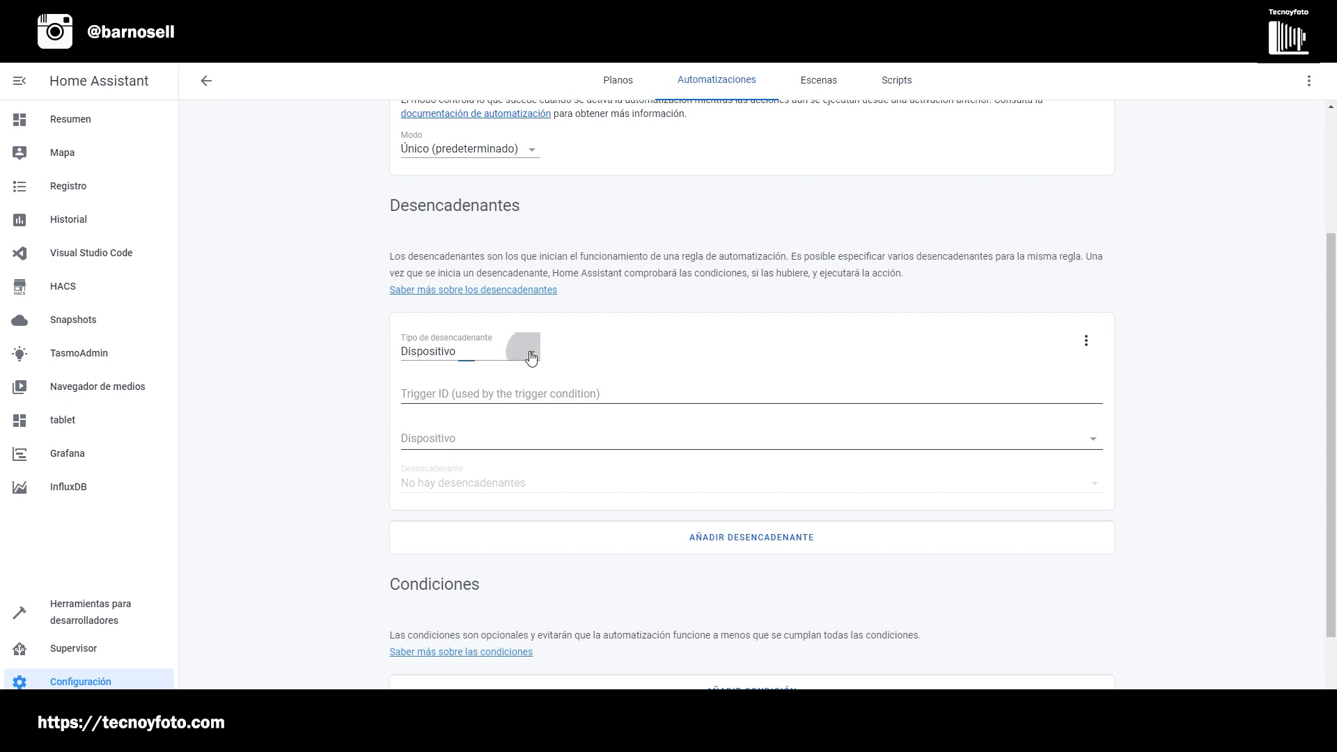
Configure the first trigger as type Estado for the Puerta entrada door sensor, with A set to on and trigger ID normal
left_click(472, 415)
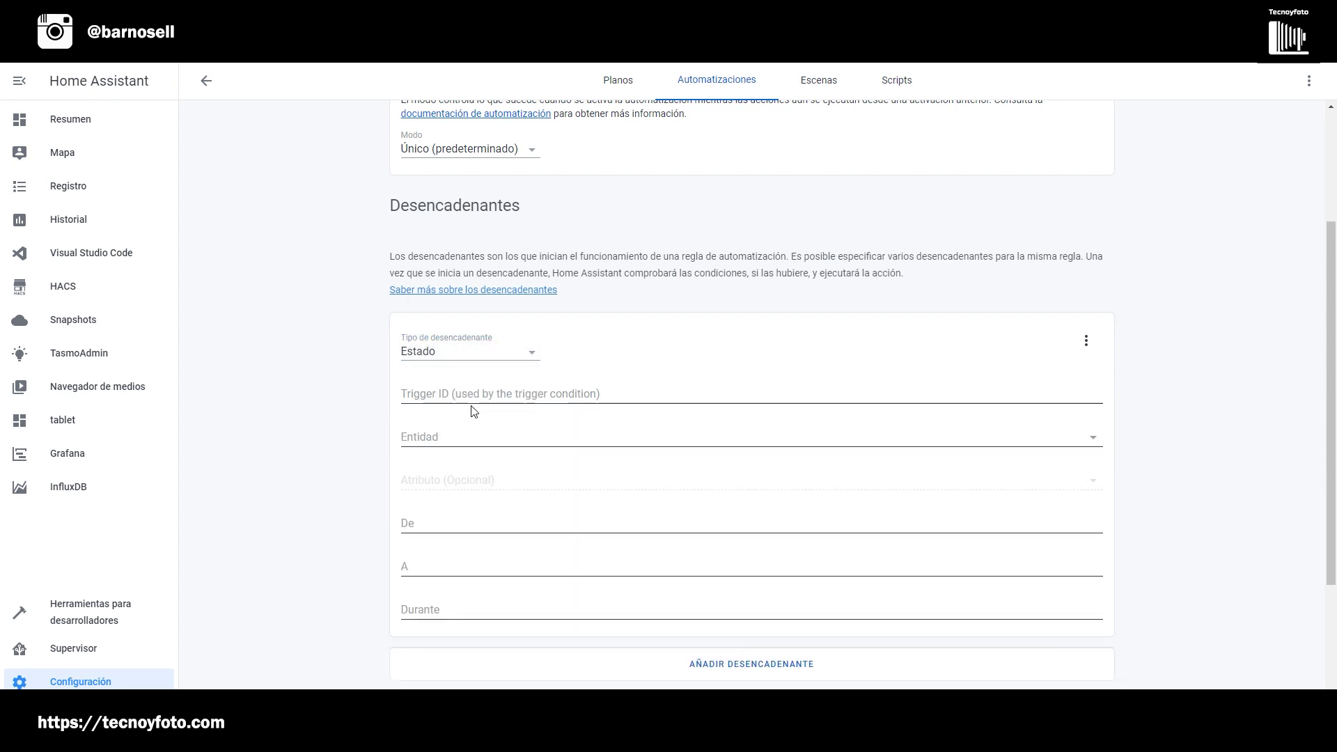
left_click(460, 438)
type("door")
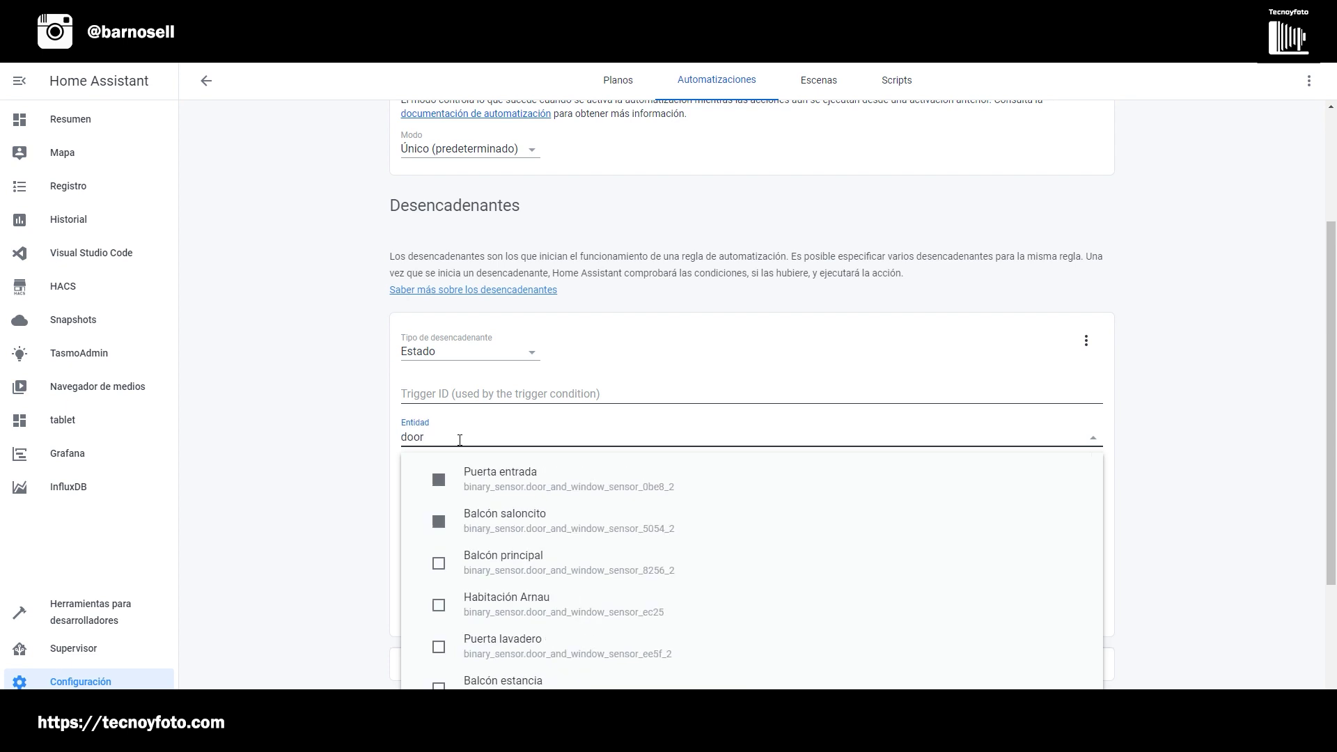
left_click(485, 474)
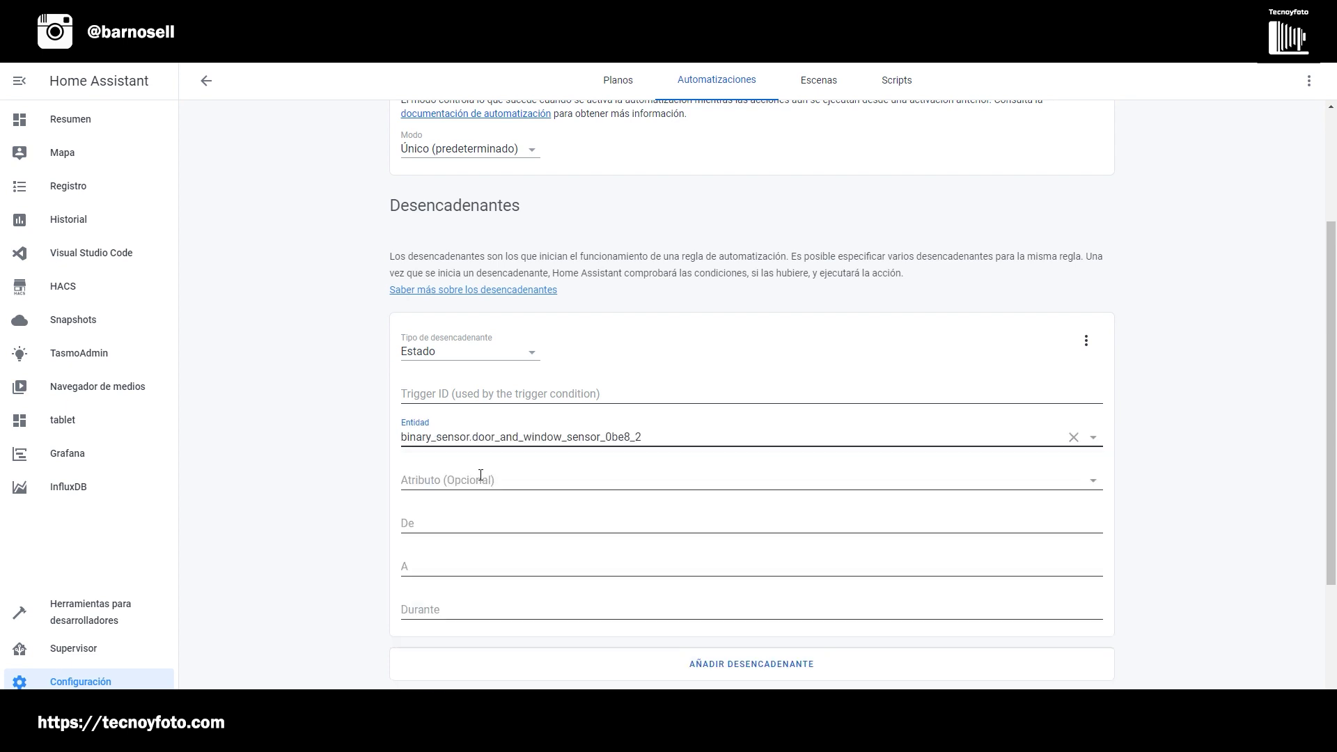
left_click(421, 567)
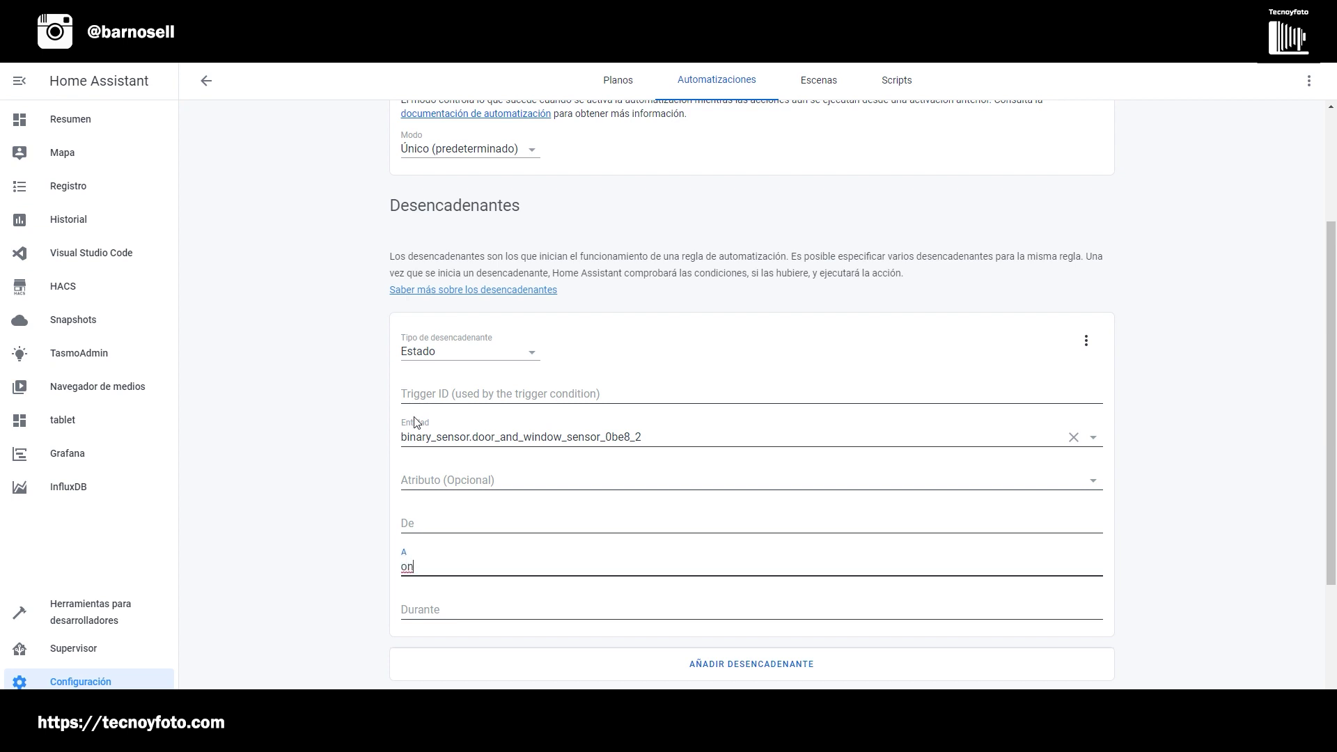
left_click(428, 391)
type("normal")
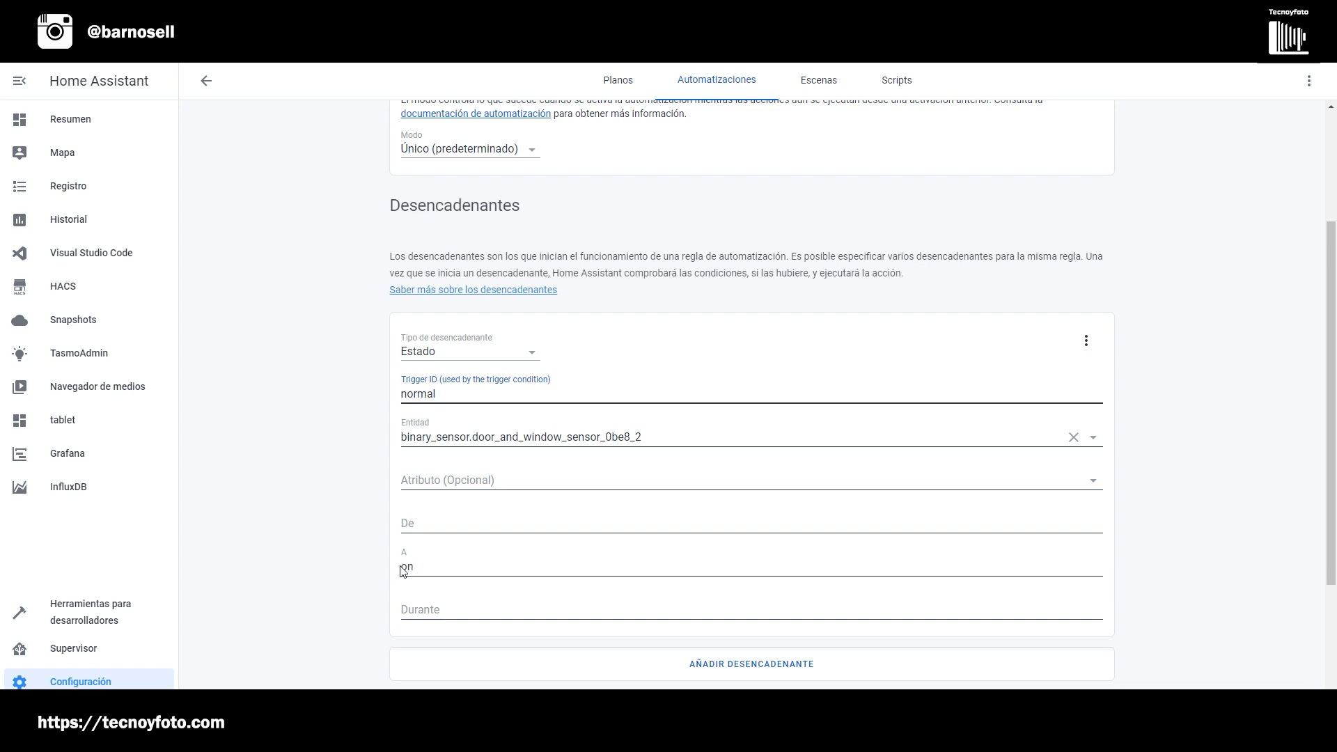
Add a second trigger of type Estado for the Puerta entrada door sensor, with A set to on and Durante set to 00:05:00
left_click(744, 665)
scroll(743, 657, "down", 5)
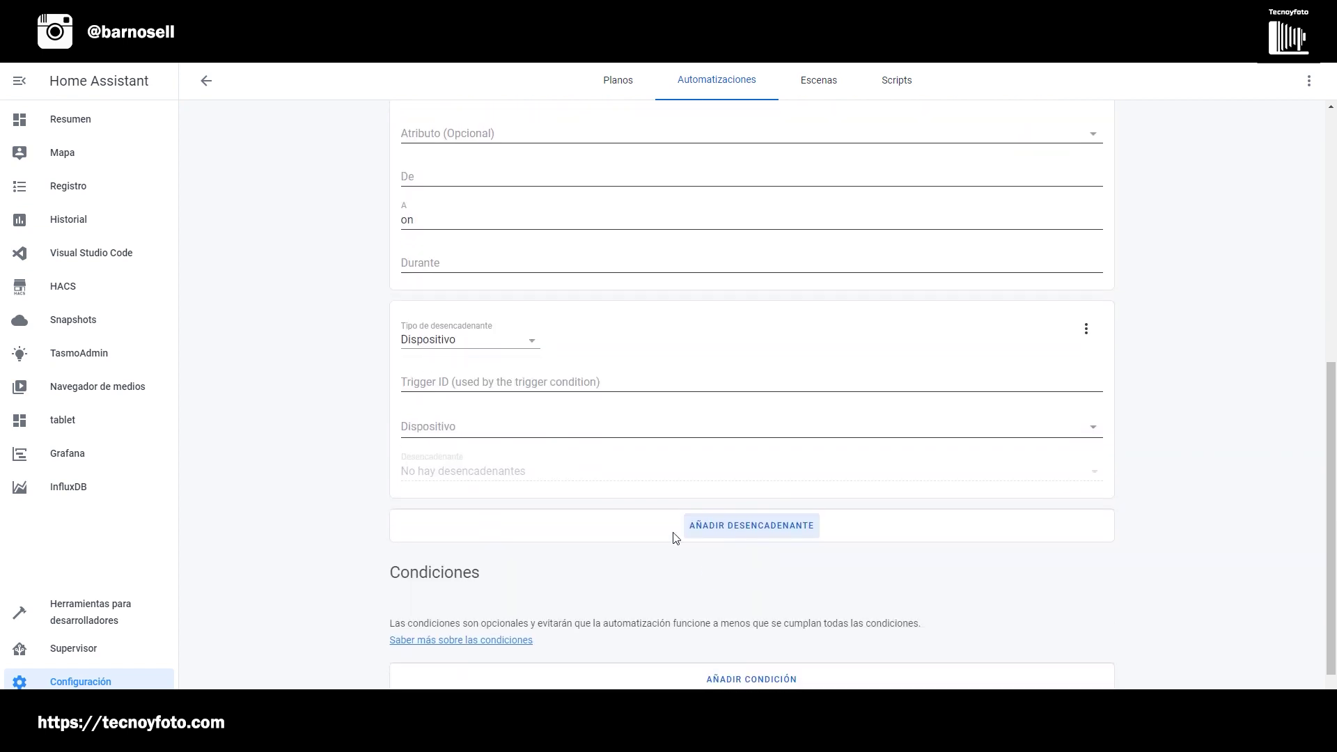
left_click(534, 339)
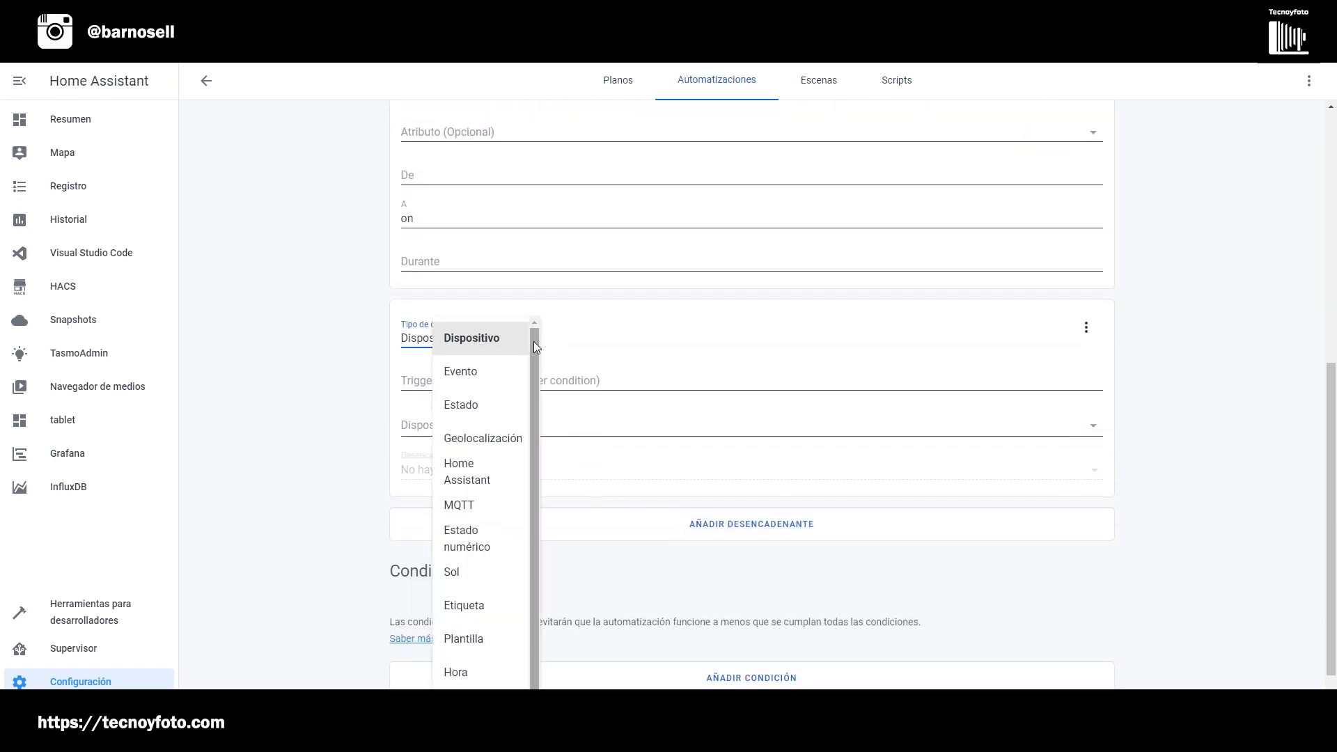
left_click(463, 405)
left_click(462, 427)
type("door")
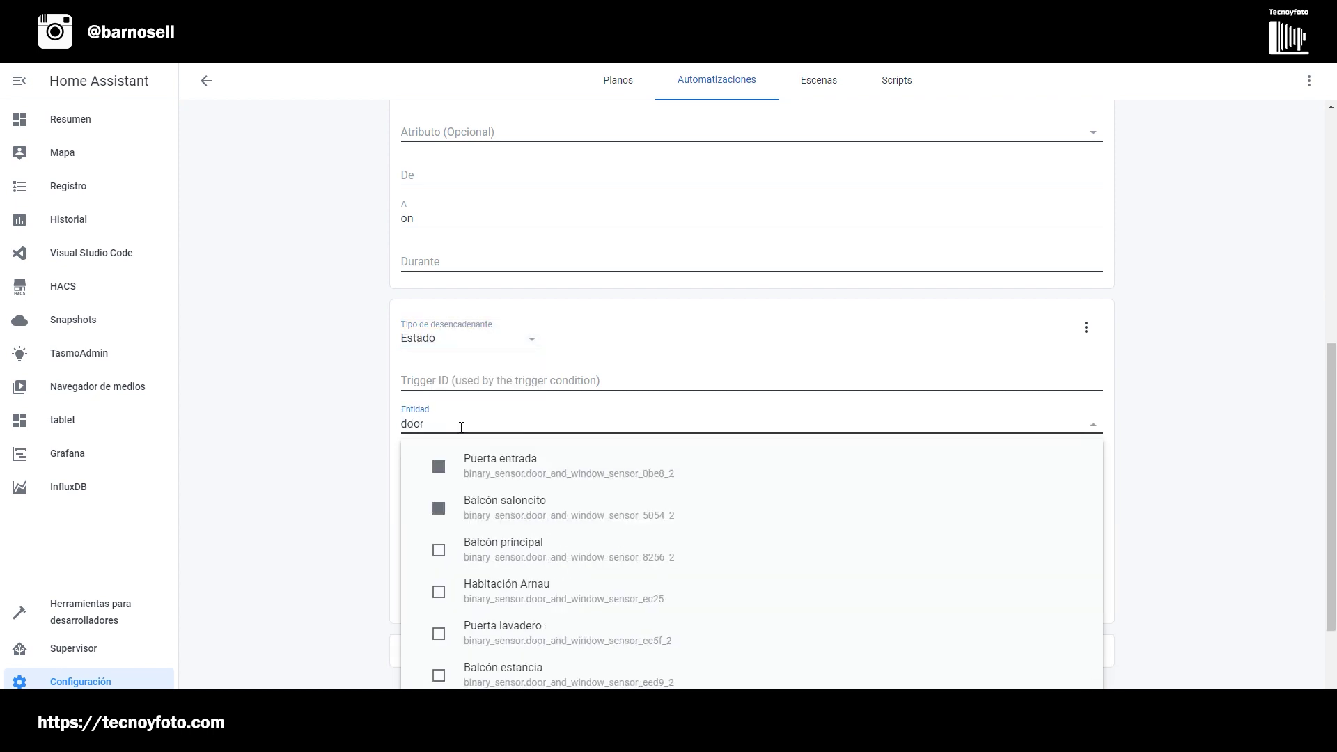
left_click(500, 465)
left_click(412, 553)
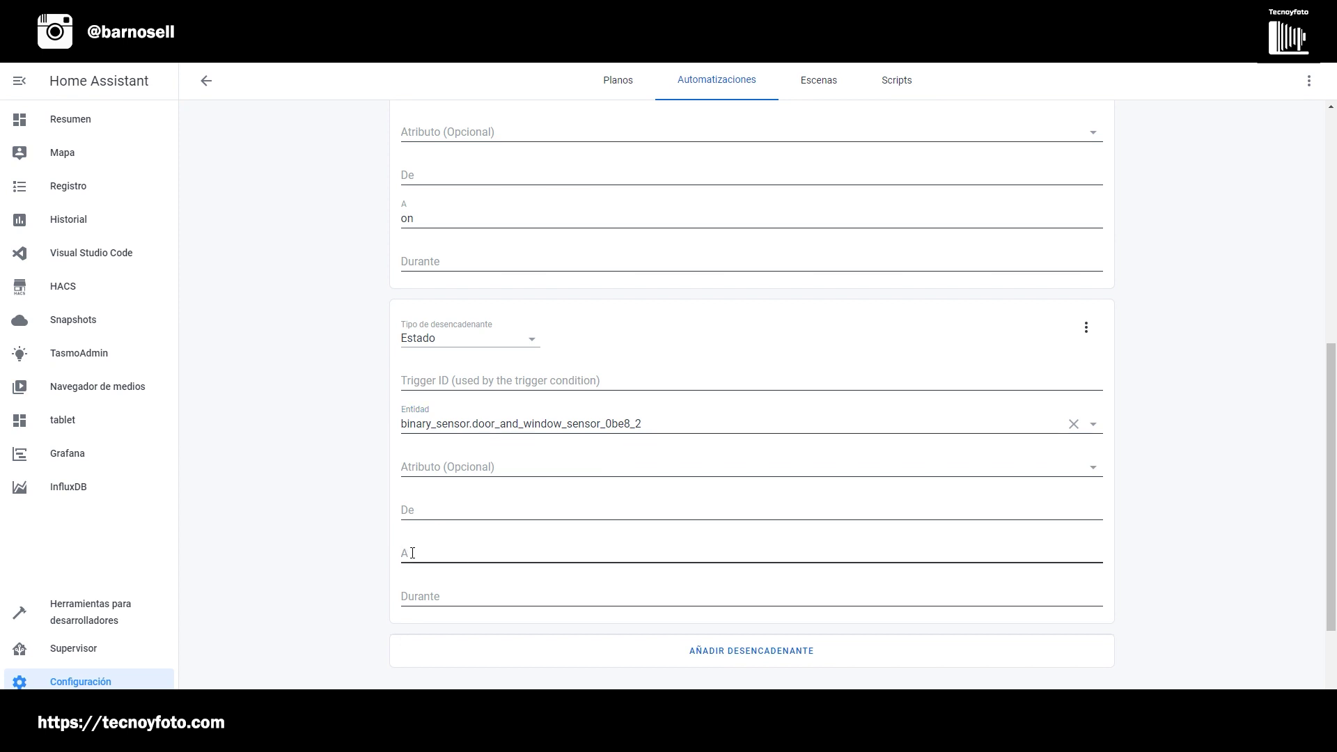
left_click(428, 592)
type("00:05:00")
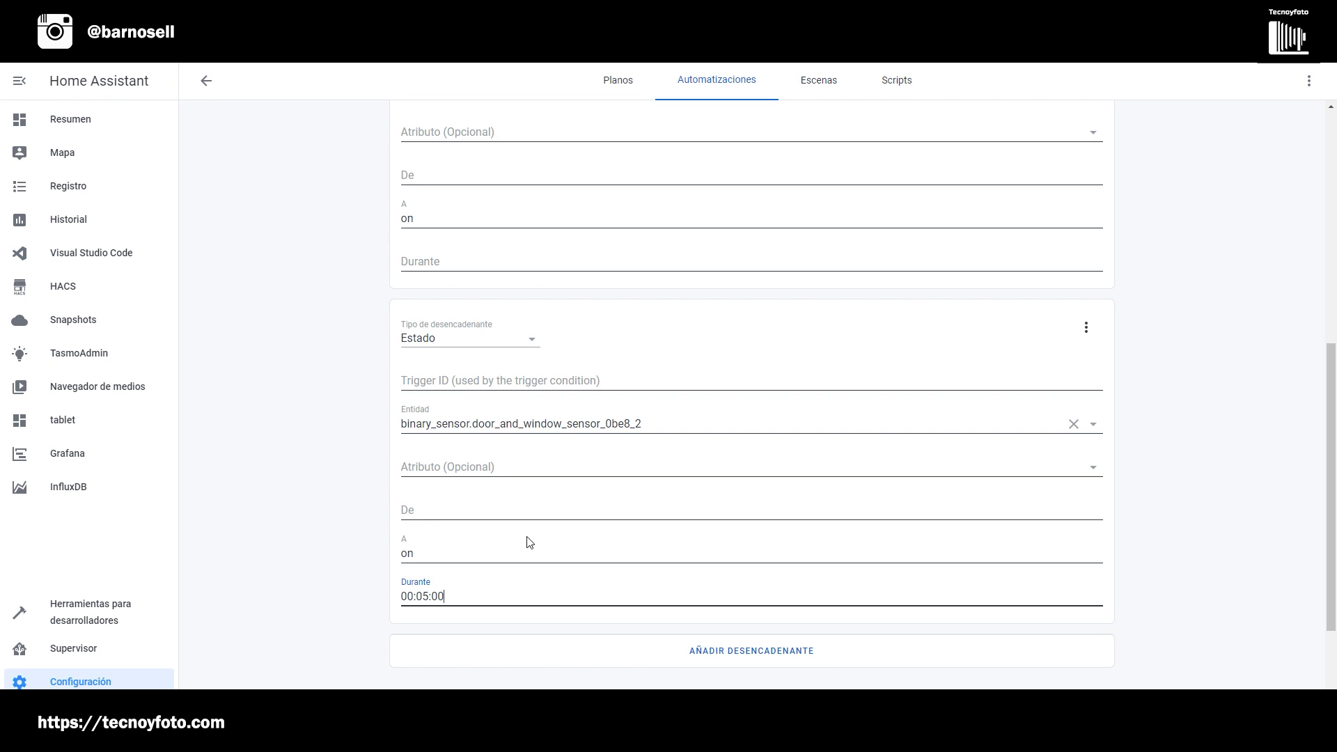
Set the second trigger's ID to olvidada
scroll(530, 544, "up", 4)
scroll(506, 598, "down", 2)
left_click(460, 523)
type("olvidad")
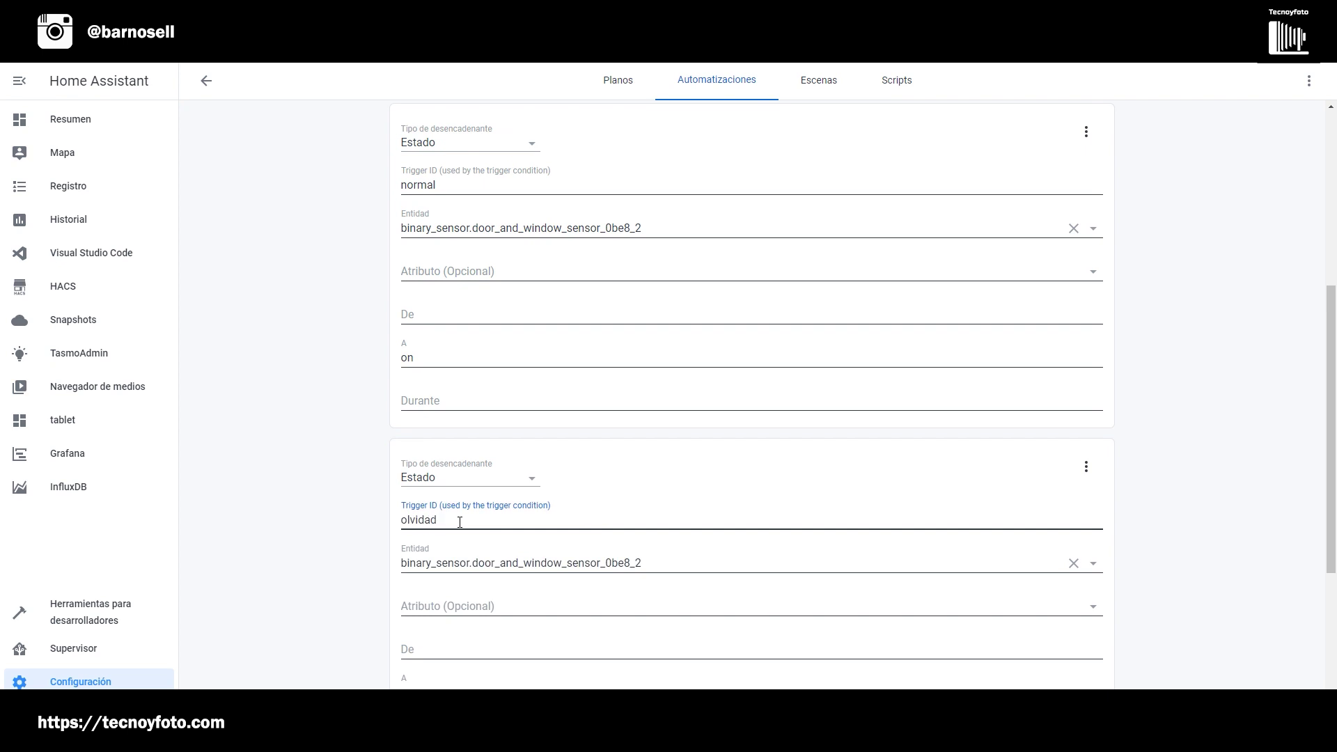
type("a")
scroll(561, 418, "up", 1)
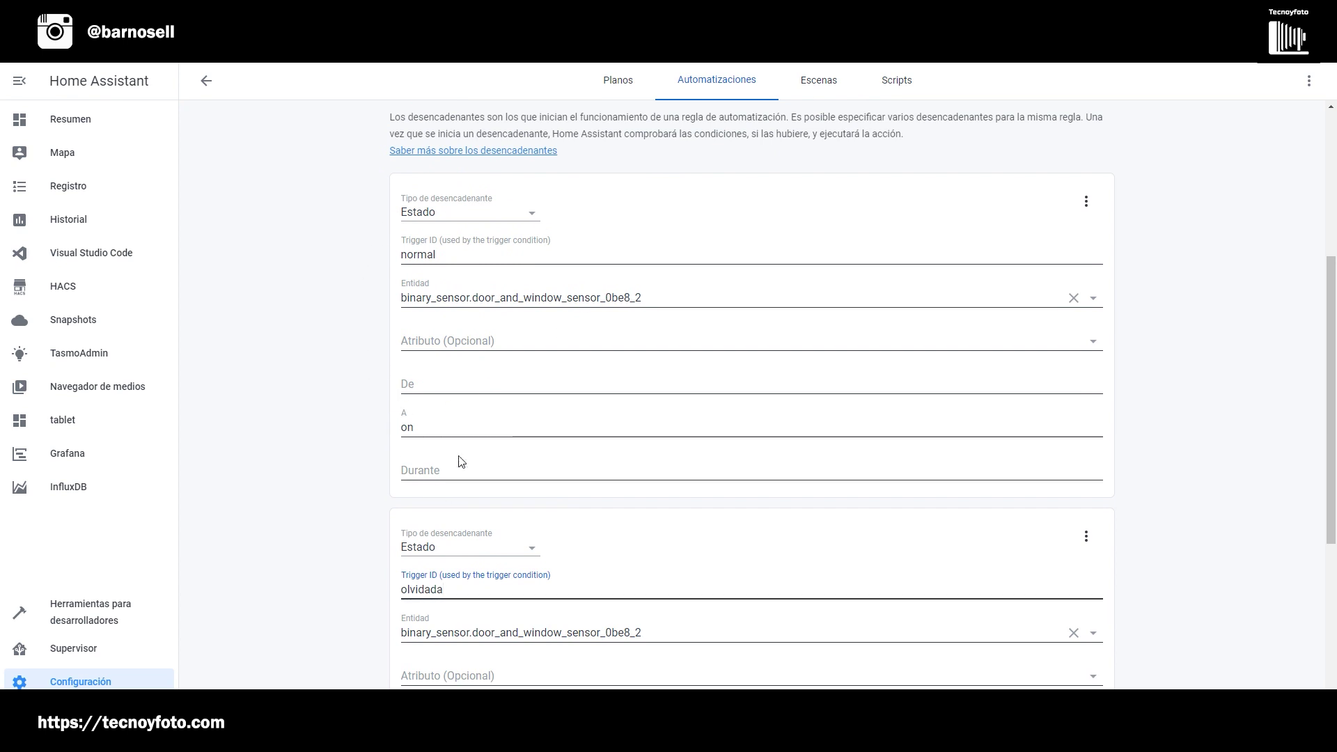
Add a condition of type Trigger to the automation's general conditions and check which trigger IDs it offers
scroll(460, 446, "down", 4)
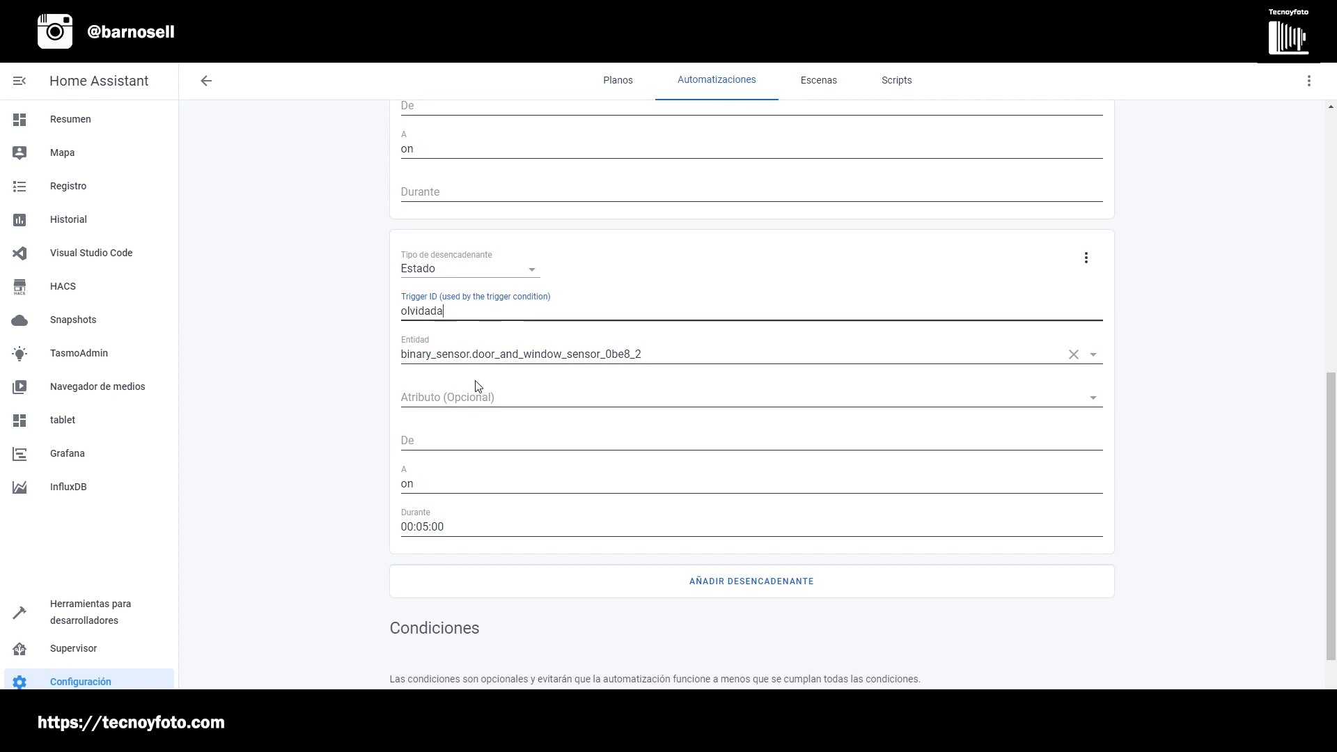
scroll(512, 421, "down", 3)
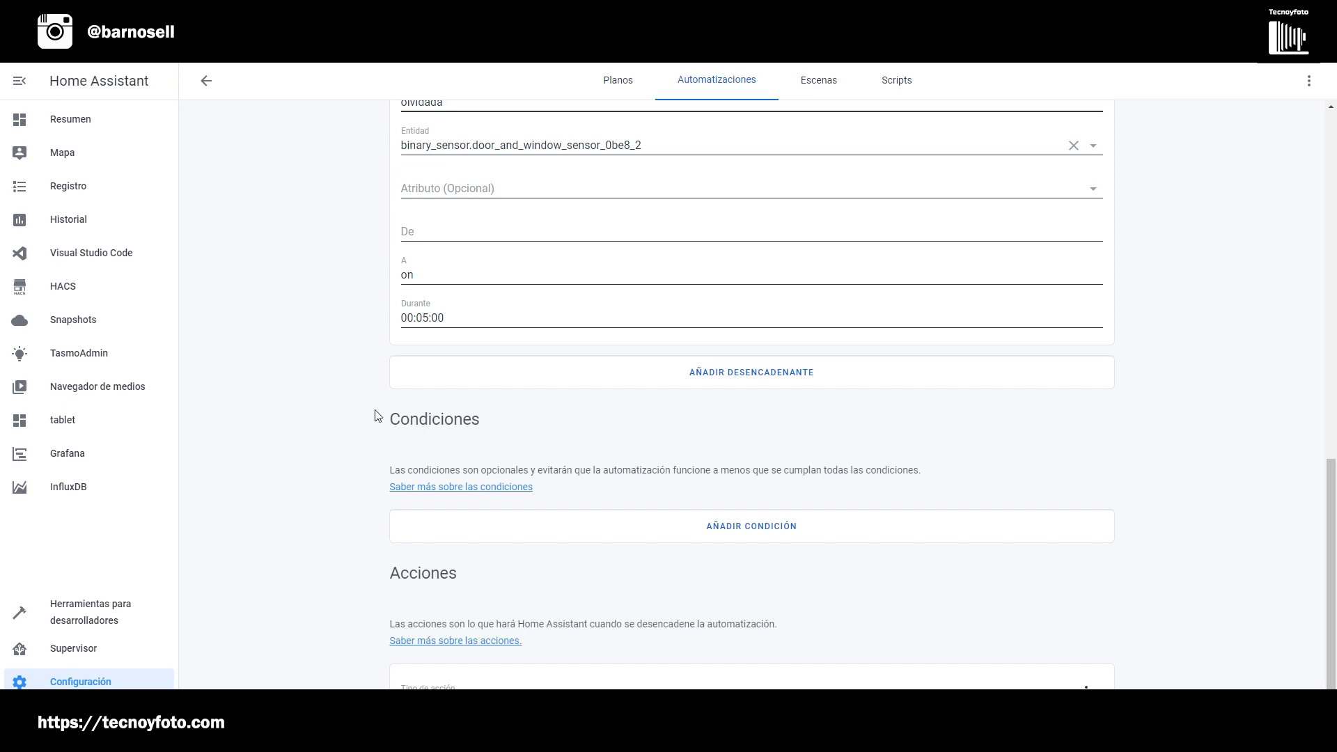
left_click(731, 529)
left_click(532, 552)
scroll(507, 638, "down", 3)
scroll(507, 639, "down", 1)
left_click(481, 662)
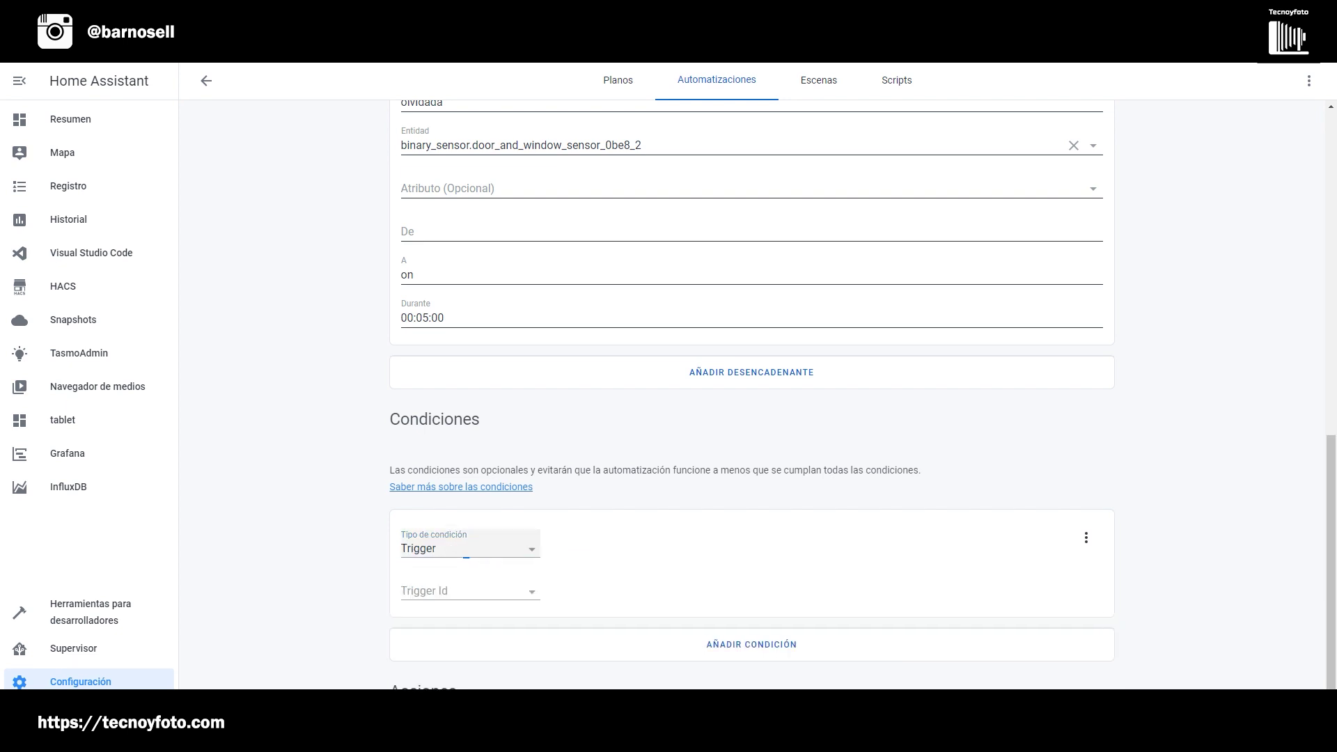
left_click(516, 591)
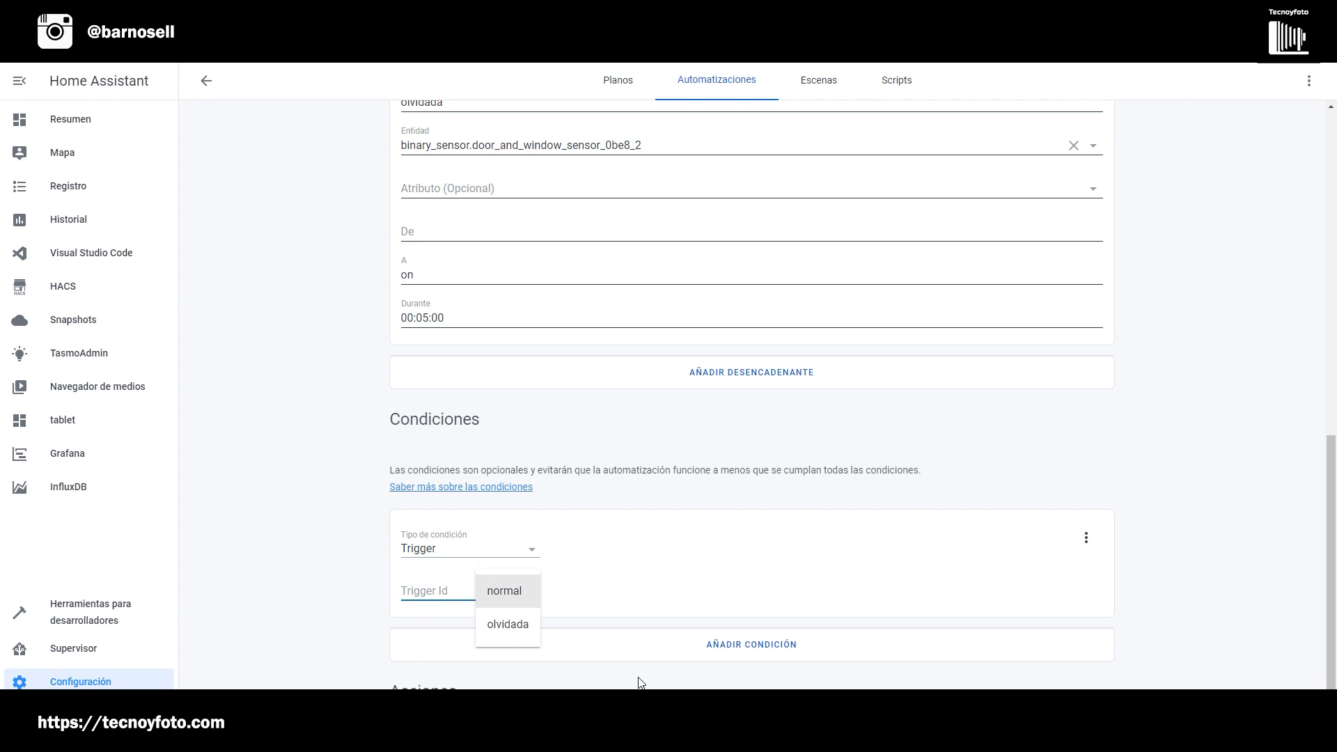
left_click(610, 513)
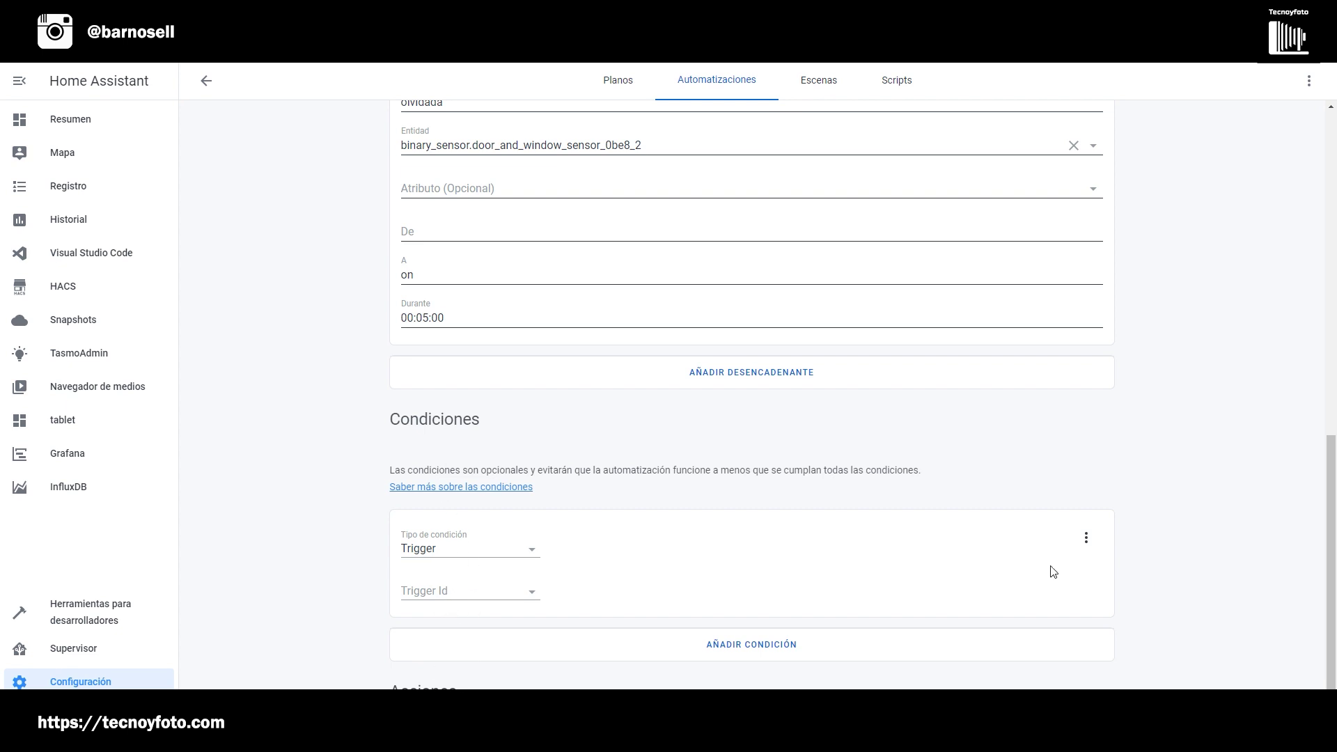
Delete the Trigger condition from the automation's general conditions
left_click(1087, 537)
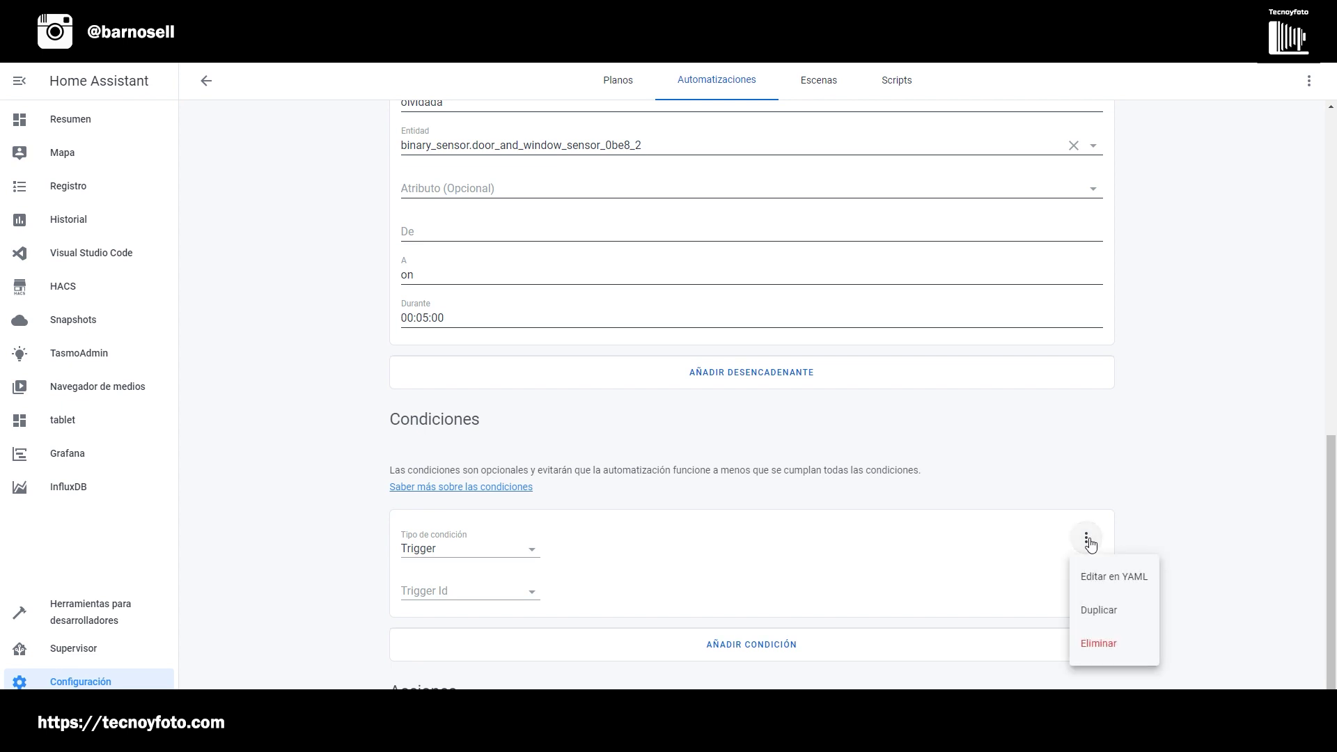
left_click(1099, 644)
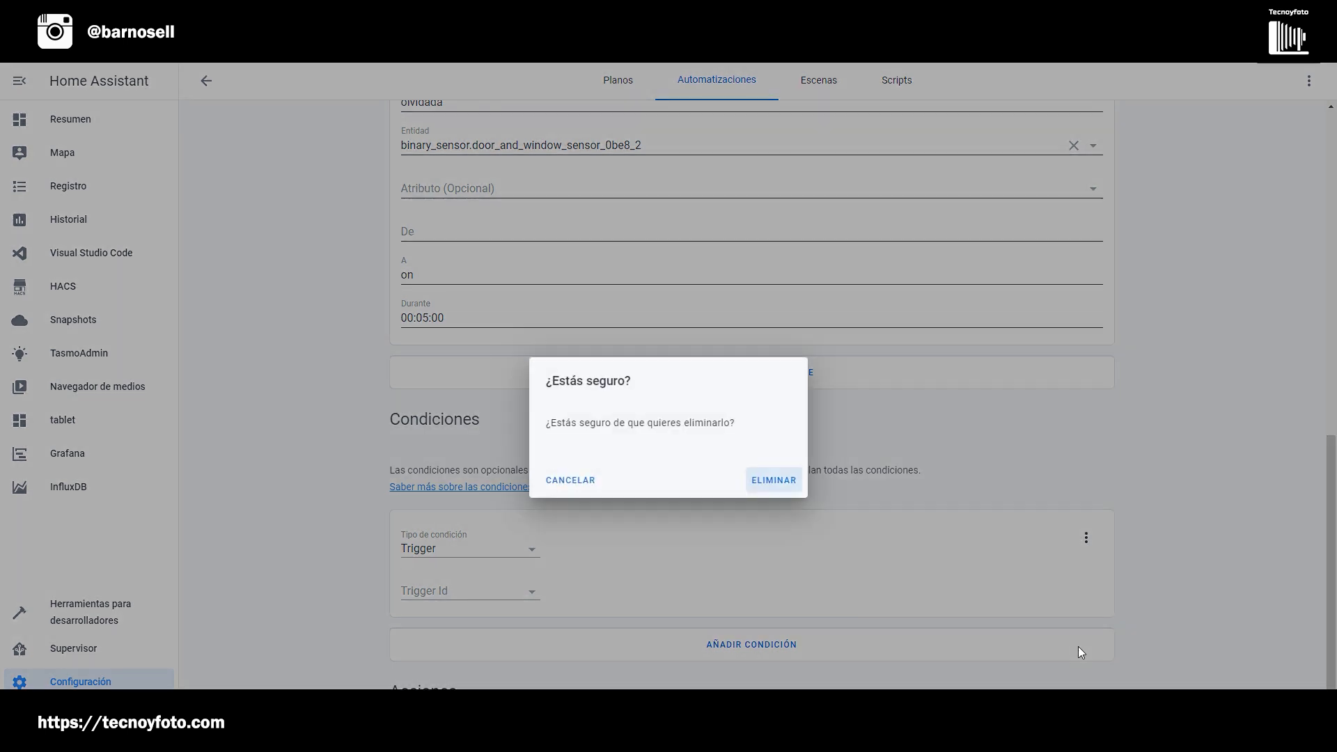
left_click(774, 481)
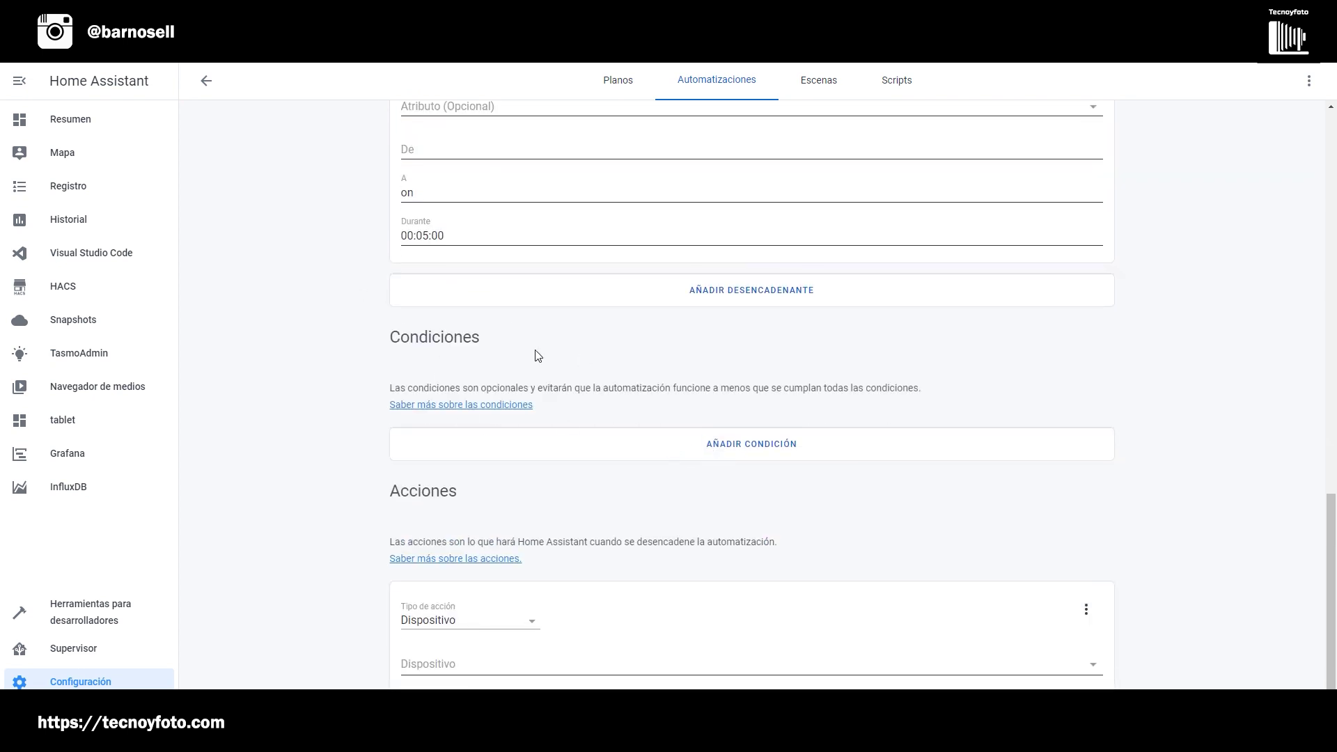
Change the automation's action type to Elegir
scroll(379, 415, "down", 2)
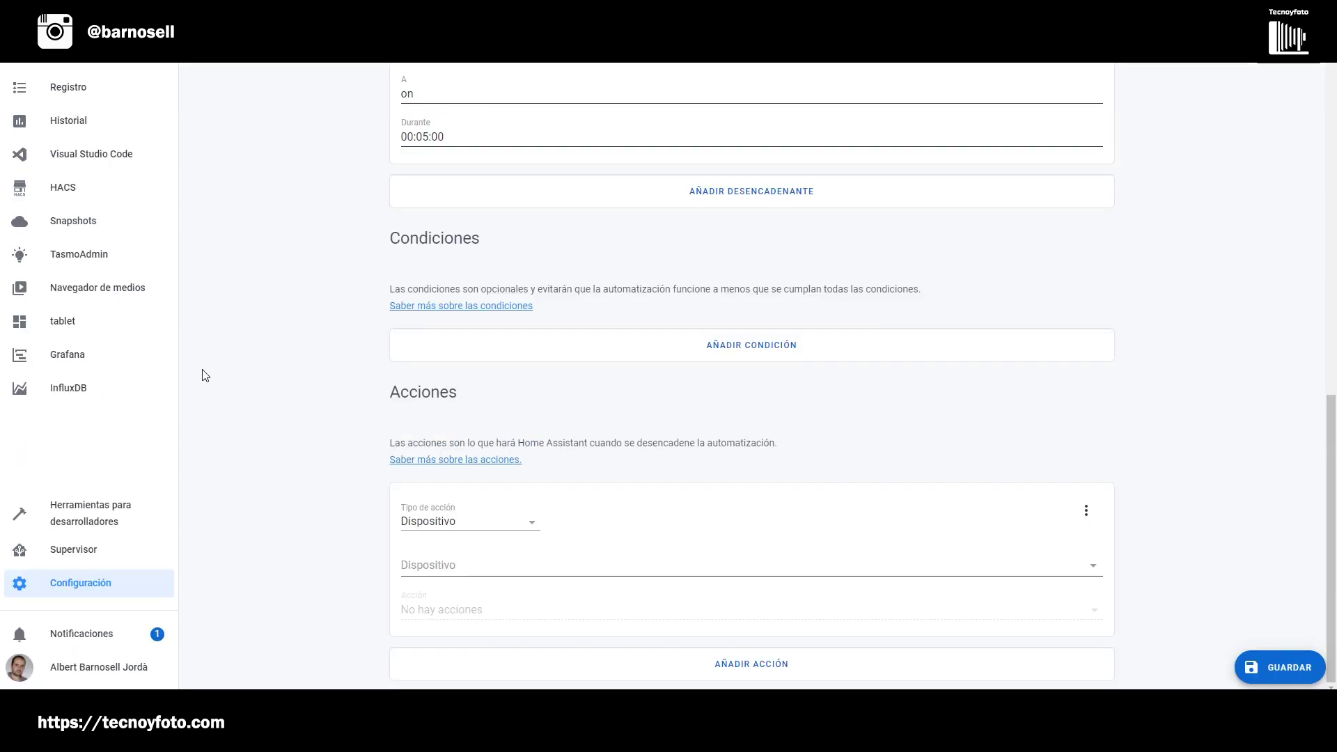
left_click(533, 529)
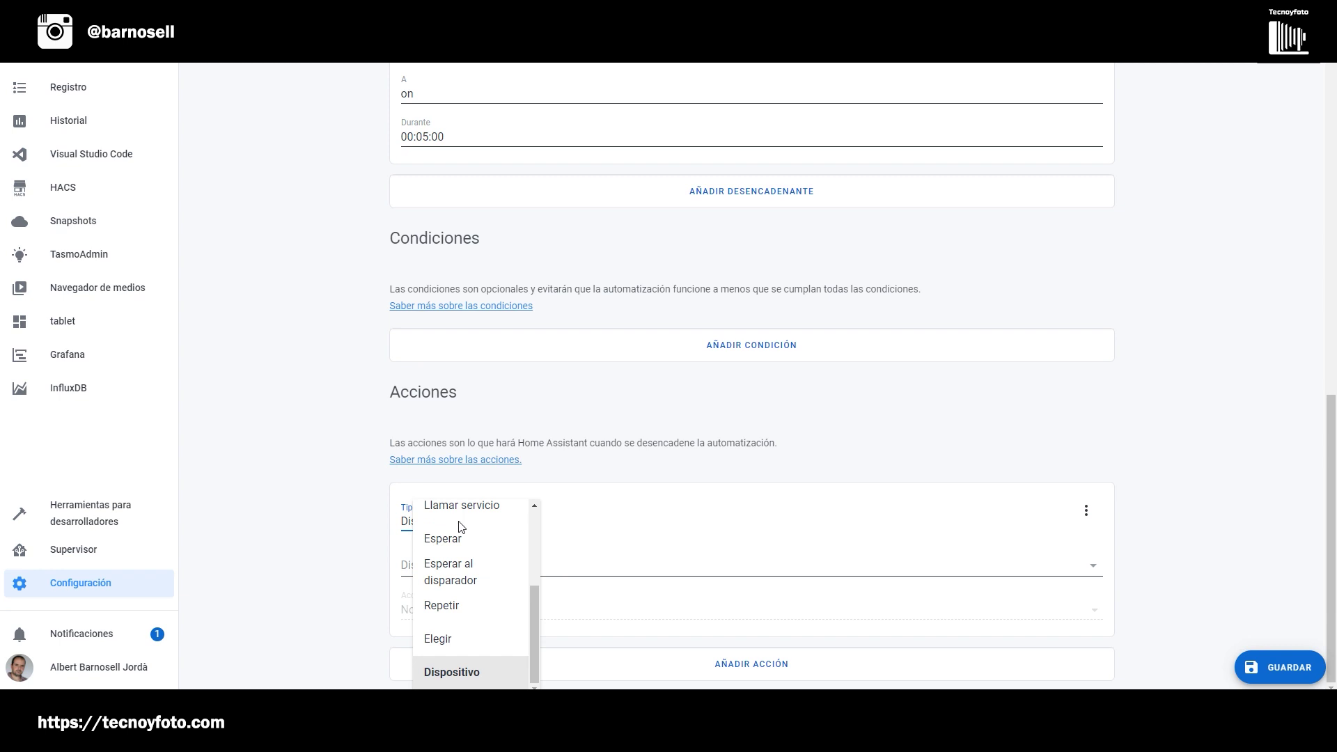
left_click(438, 639)
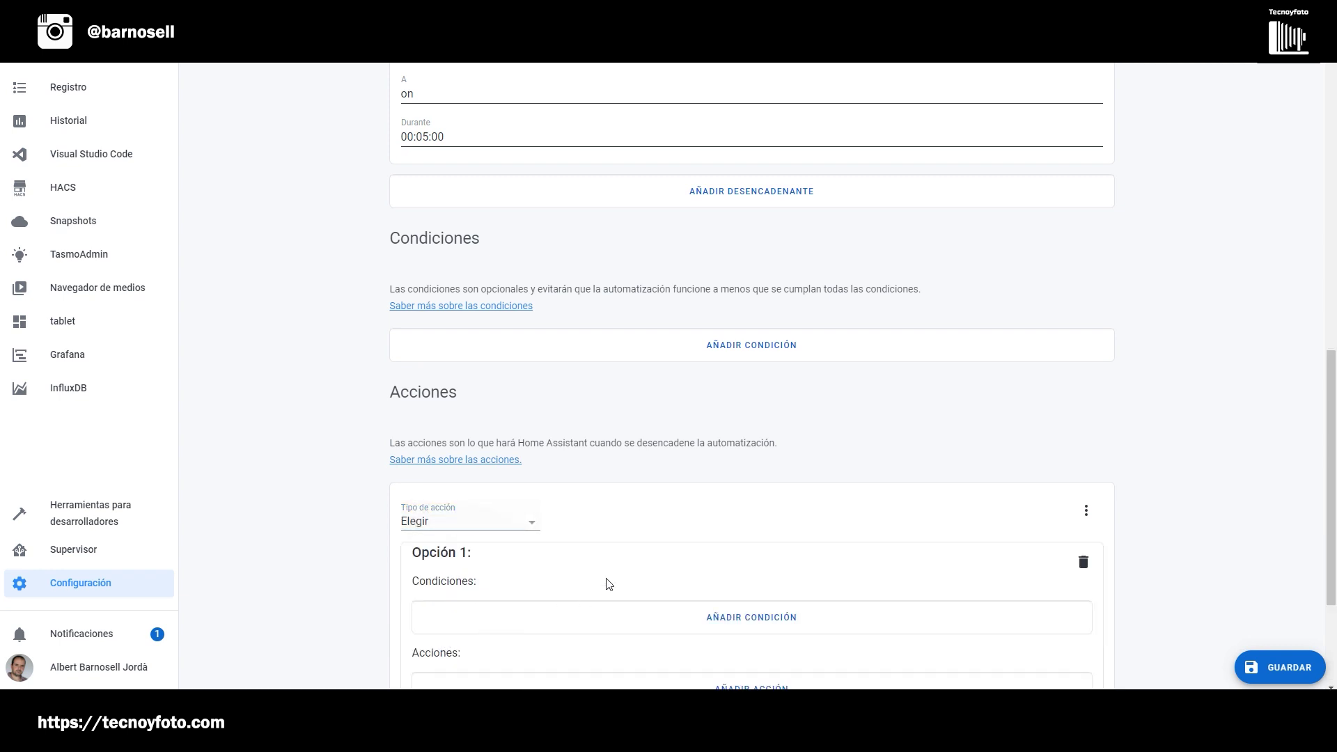
Add a Trigger condition with trigger ID normal to Opción 1 of the Elegir action
scroll(672, 540, "down", 3)
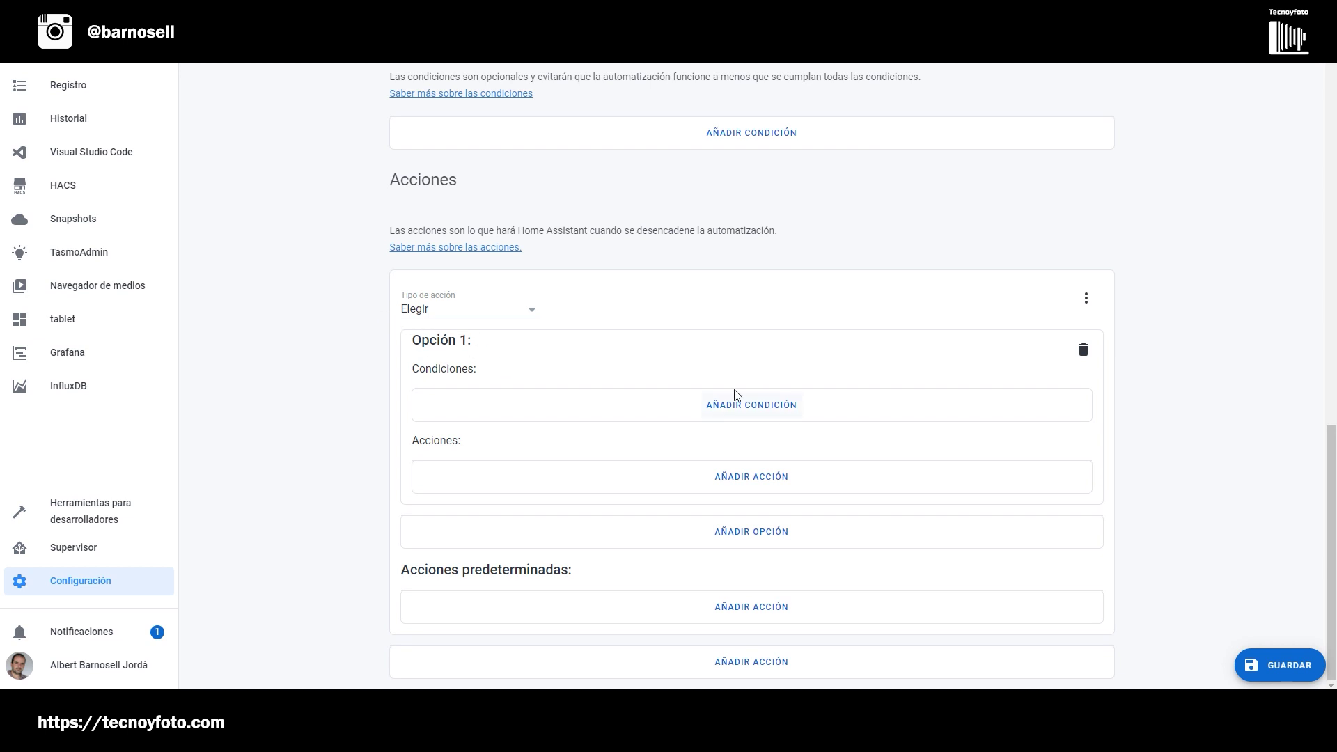
left_click(762, 411)
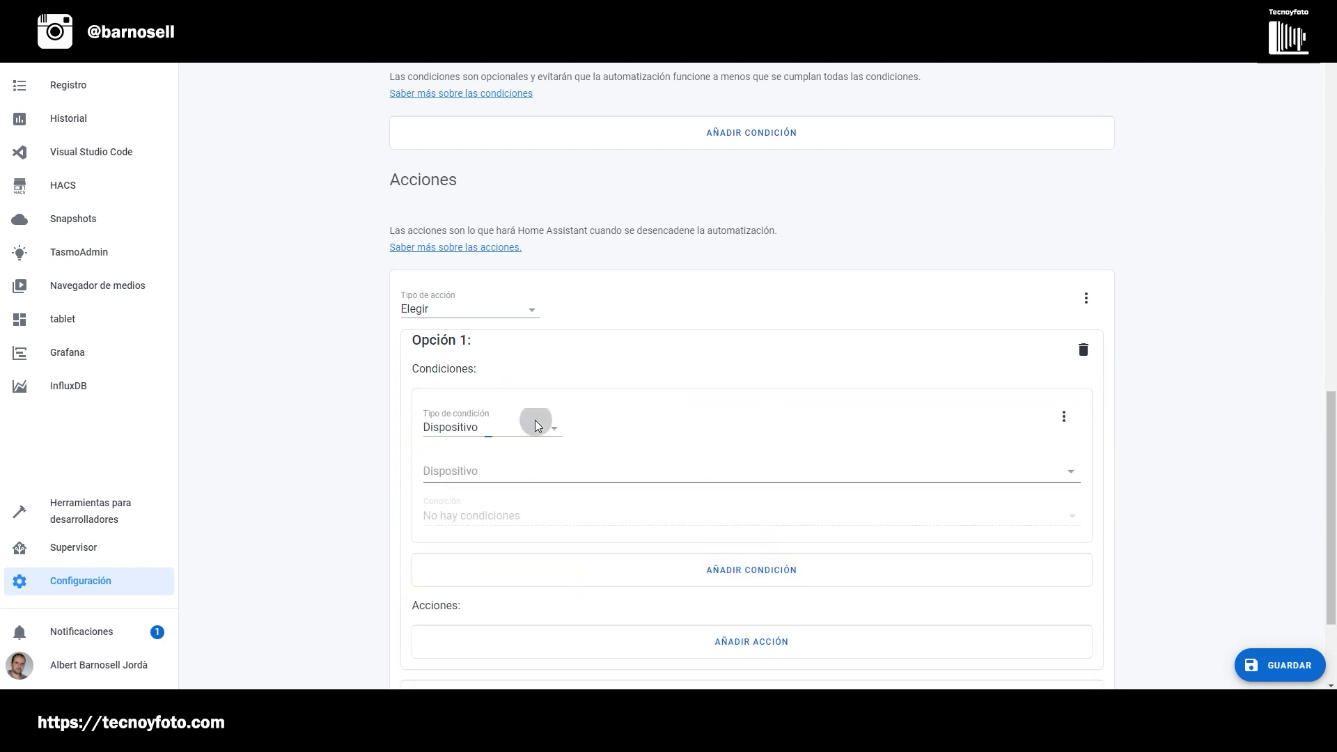
left_click(535, 420)
scroll(516, 513, "down", 2)
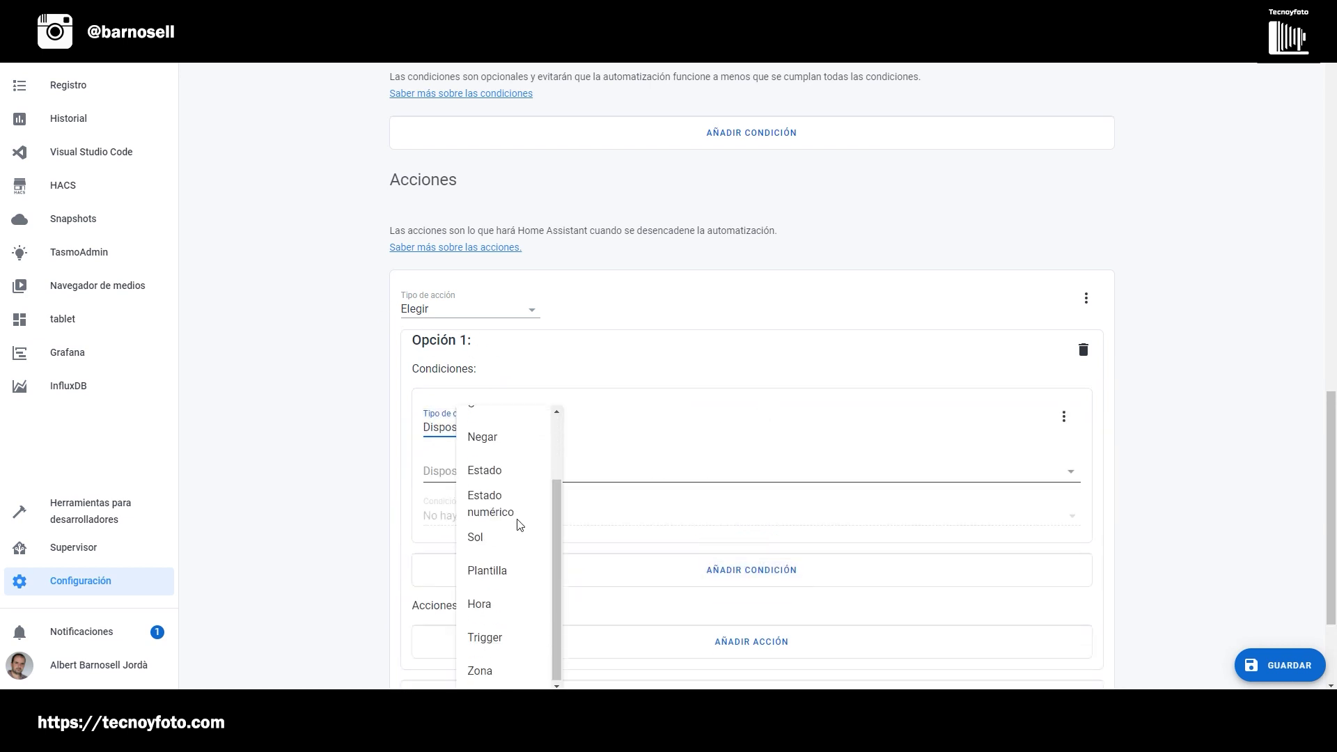
left_click(482, 638)
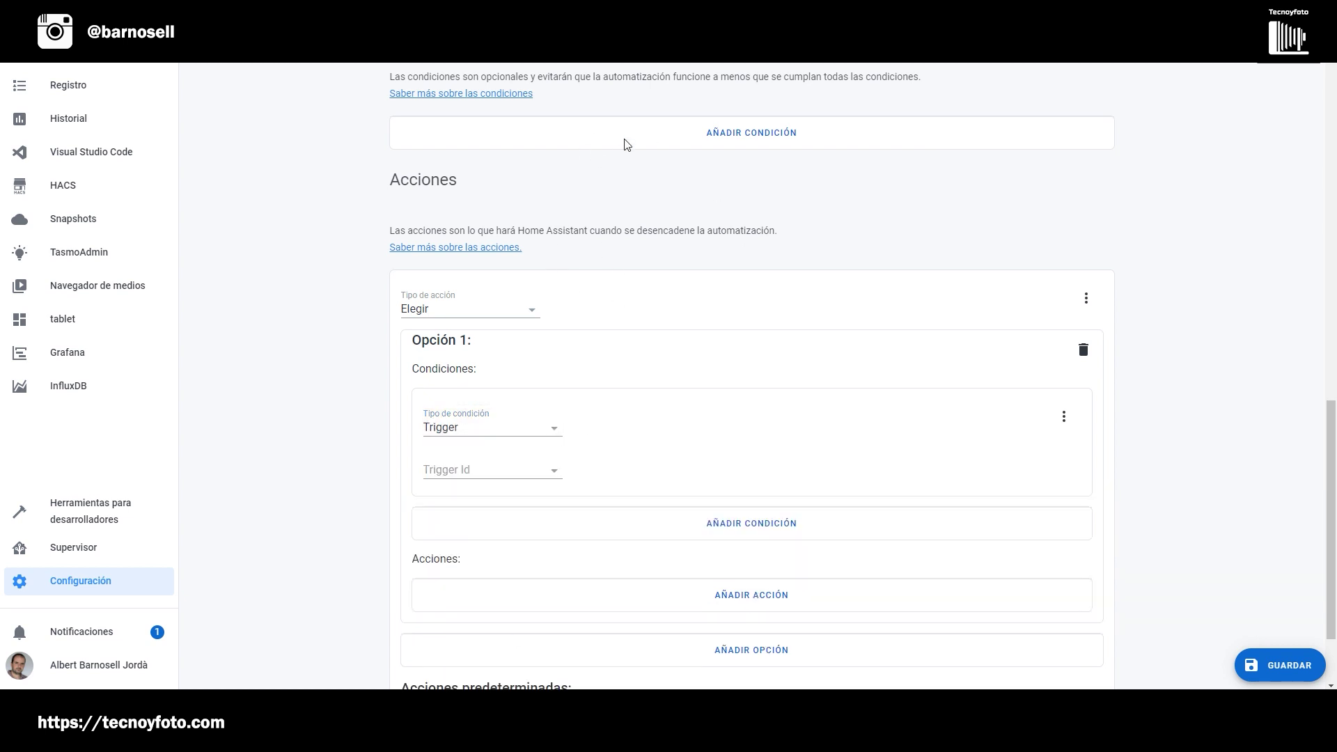
left_click(553, 471)
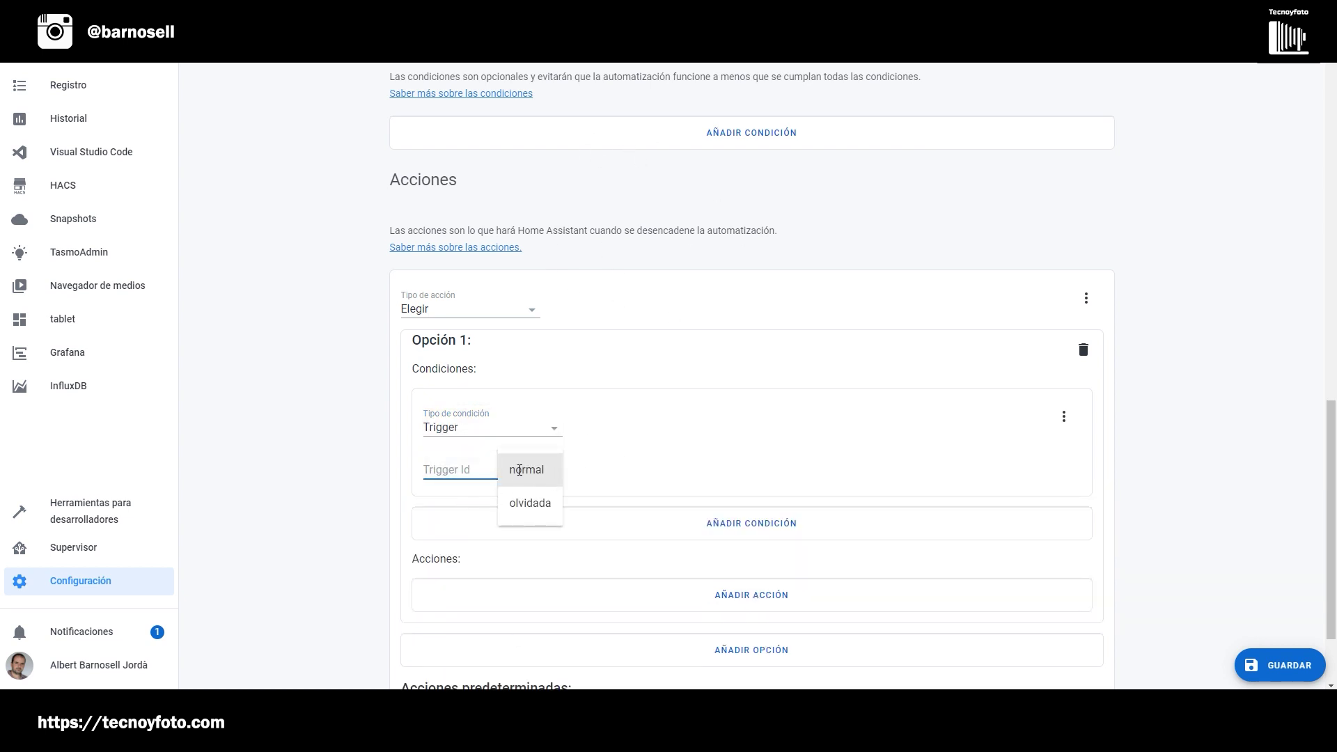
left_click(520, 471)
Add a second option to the Elegir action and give it a Trigger condition with trigger ID olvidada
scroll(644, 442, "down", 2)
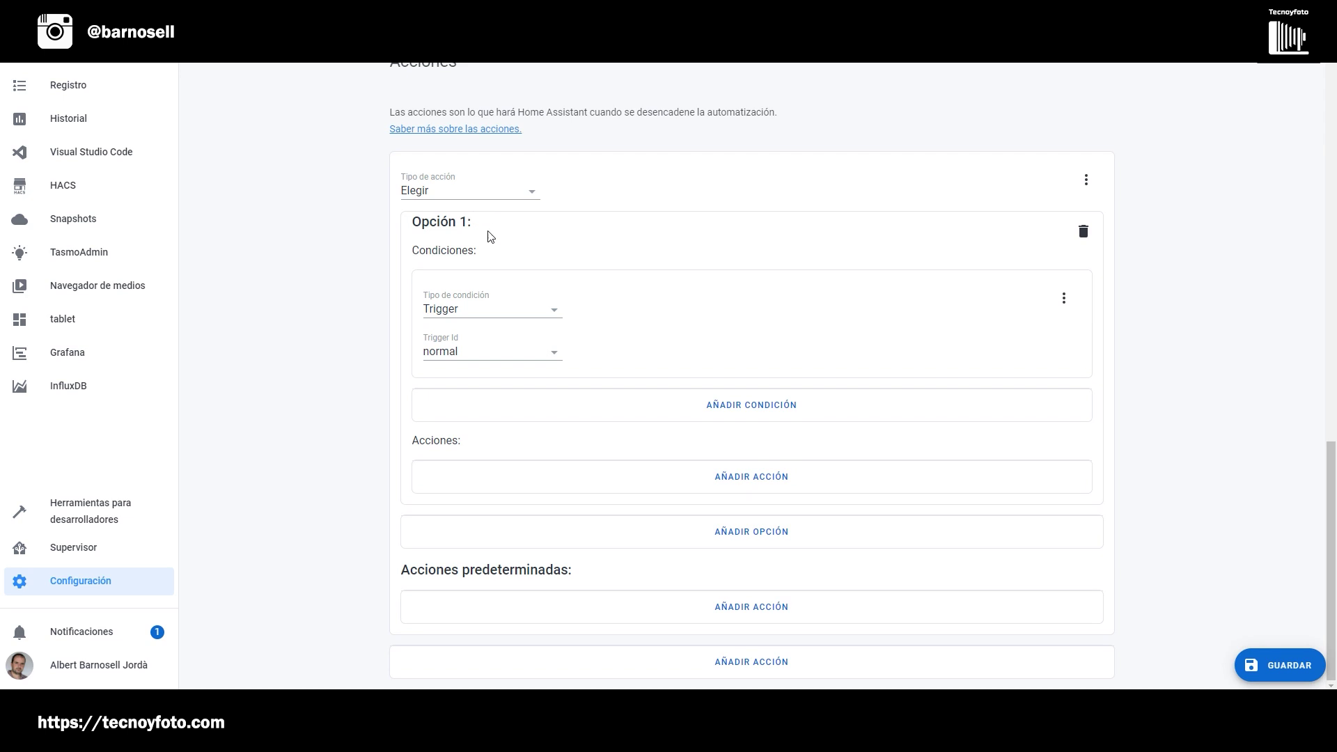
left_click(751, 537)
scroll(690, 517, "down", 3)
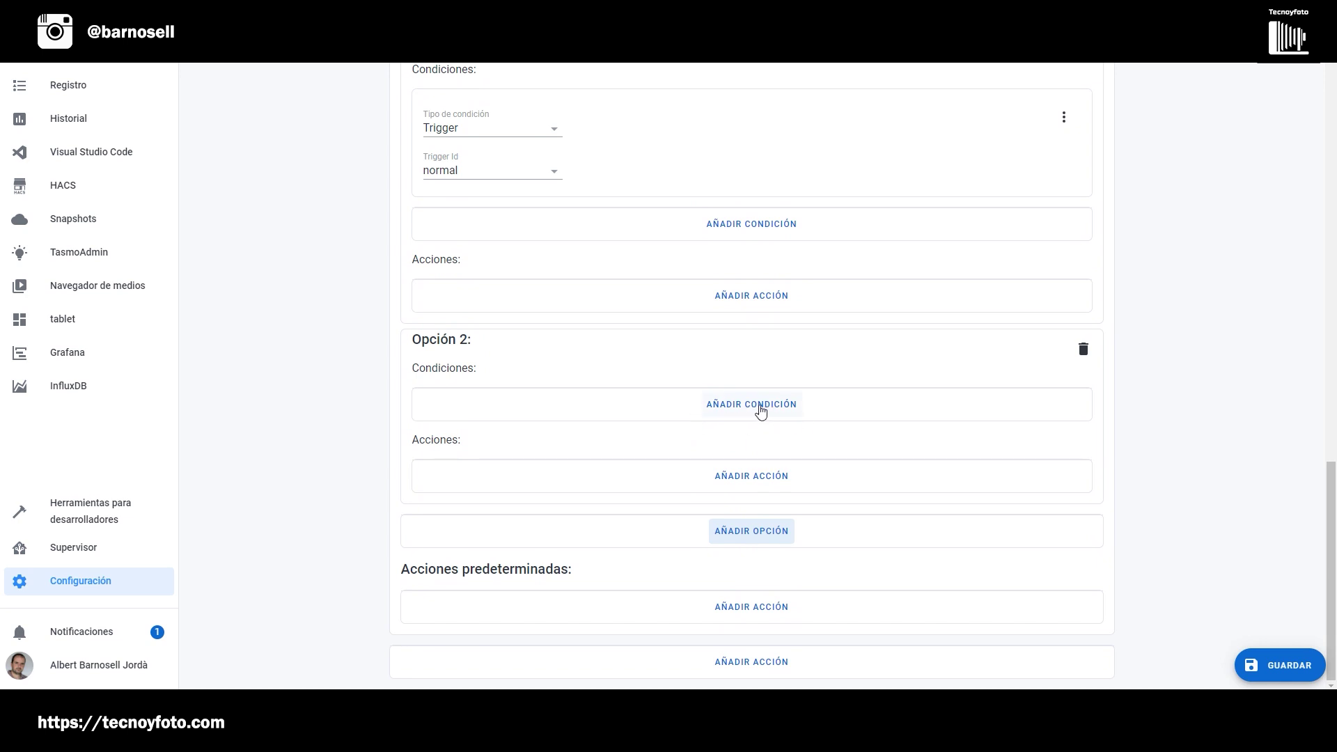
left_click(765, 410)
left_click(553, 434)
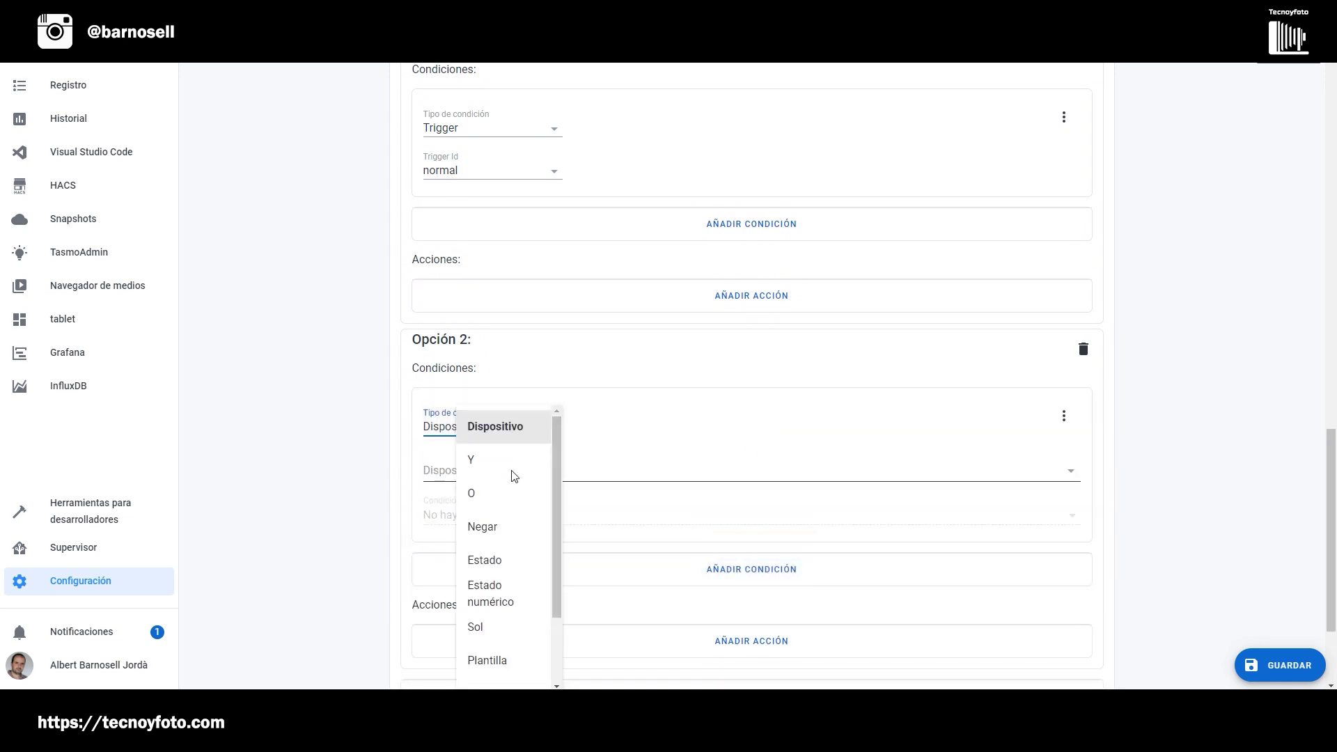
scroll(513, 478, "down", 2)
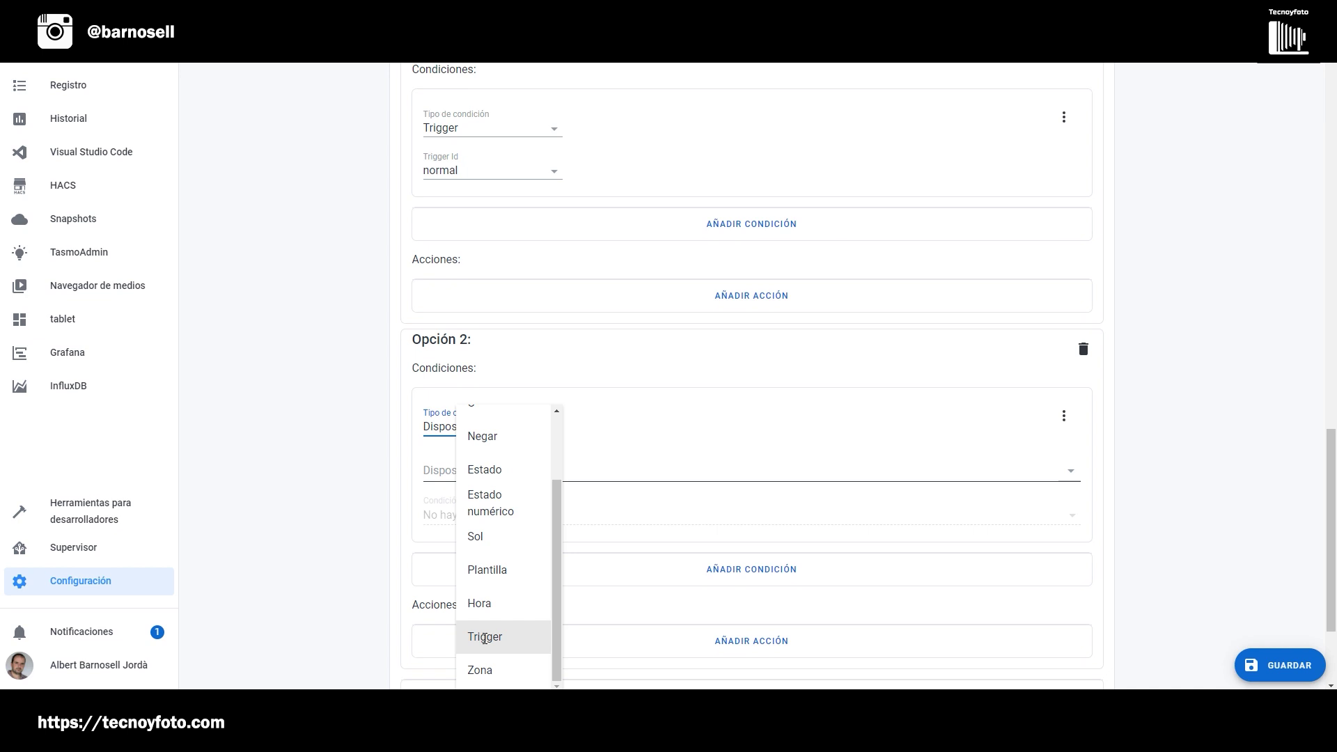
left_click(485, 635)
left_click(550, 469)
left_click(528, 503)
scroll(567, 472, "down", 2)
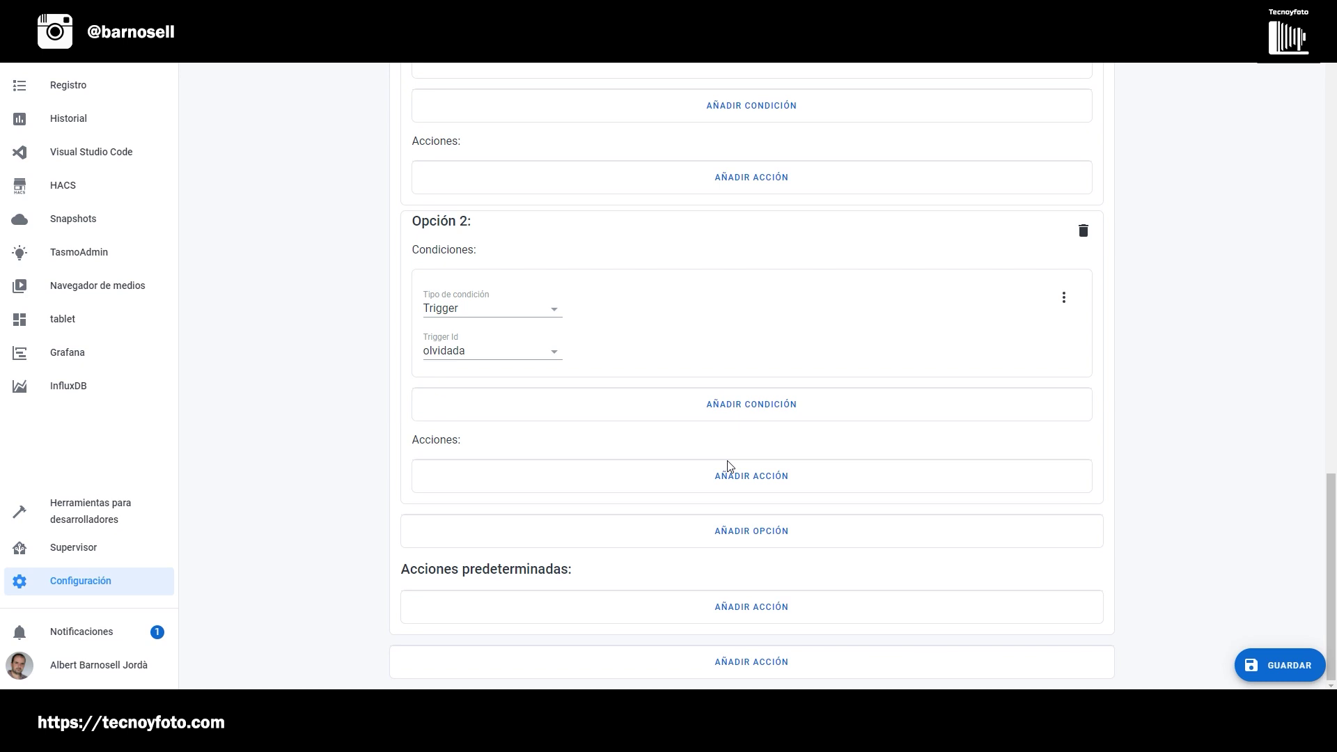
scroll(539, 374, "up", 15)
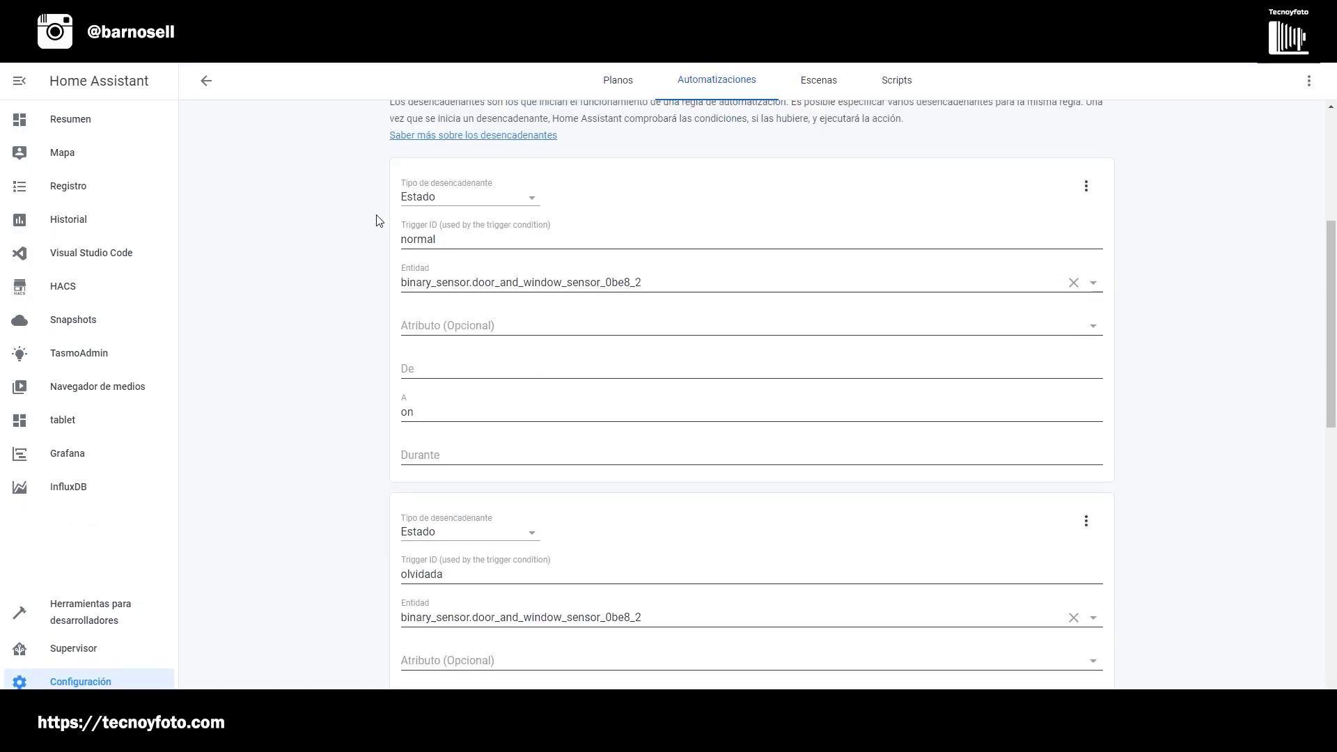
scroll(543, 480, "down", 3)
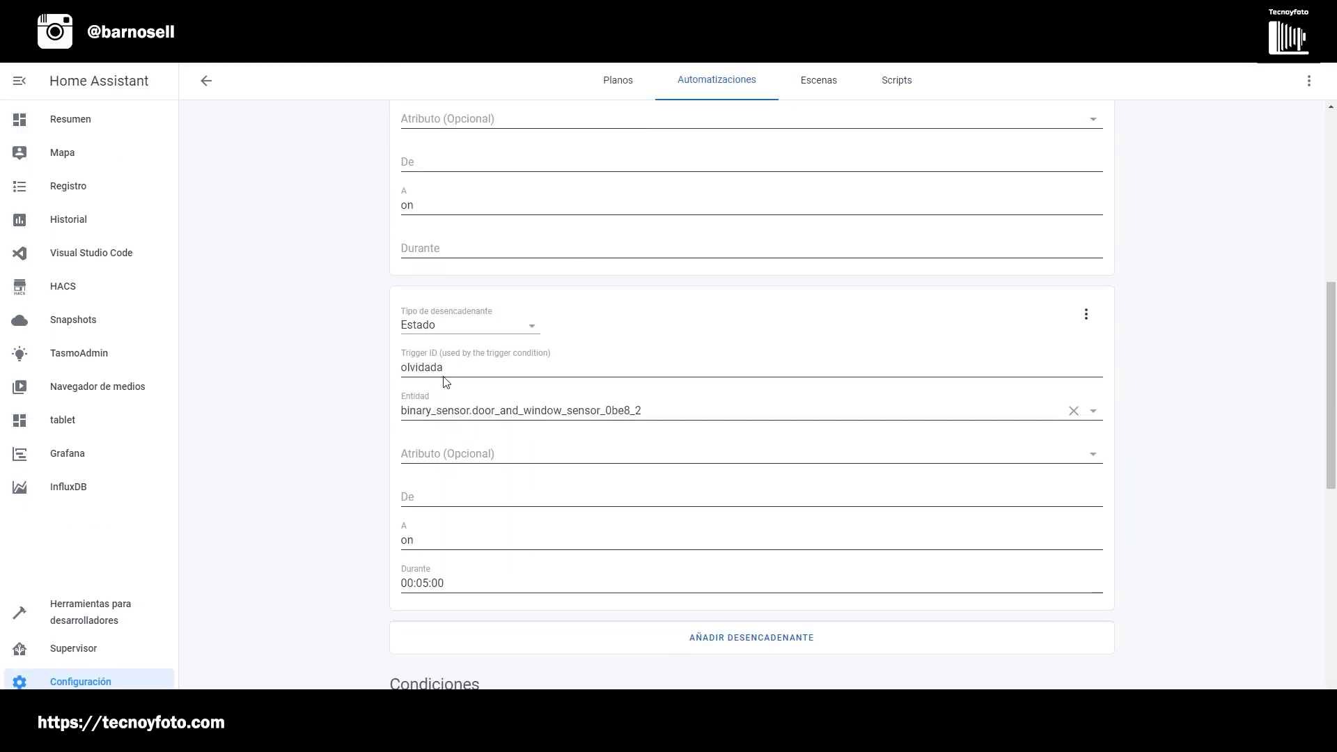
scroll(504, 403, "down", 10)
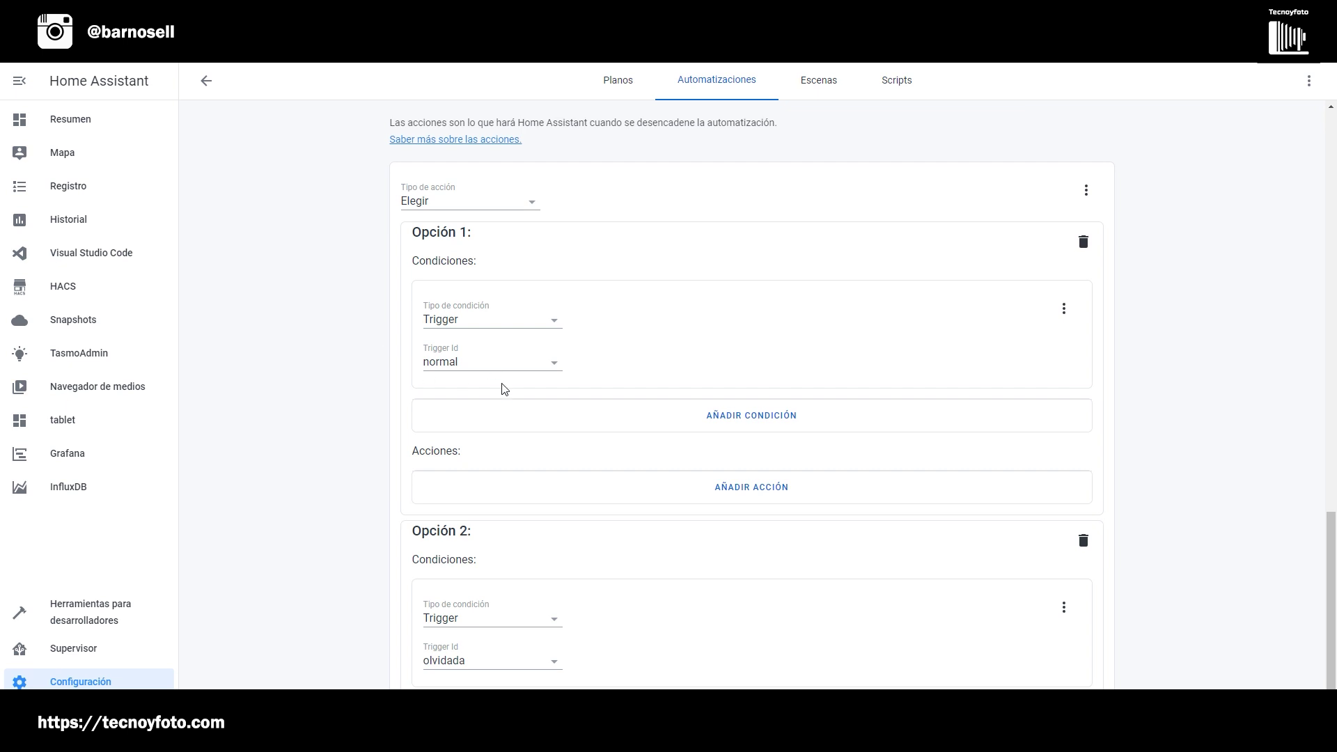
scroll(504, 390, "down", 3)
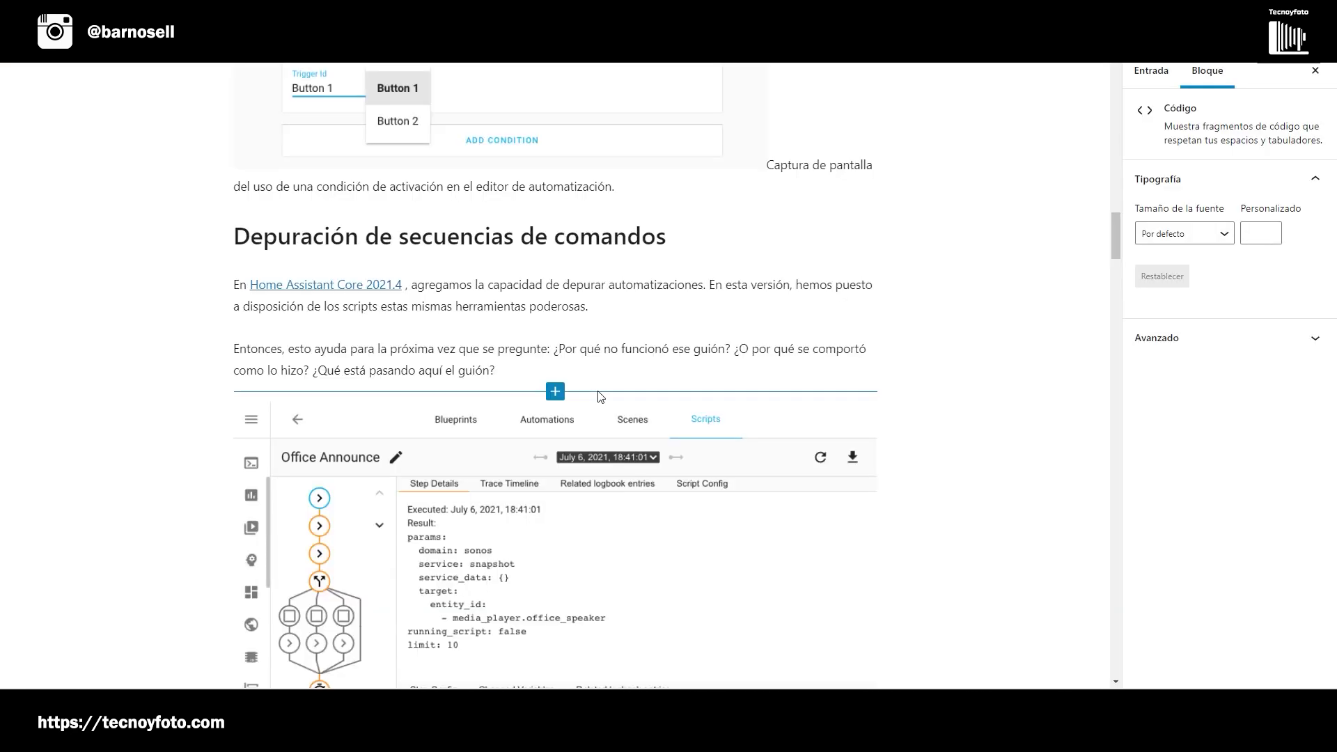
scroll(599, 392, "down", 3)
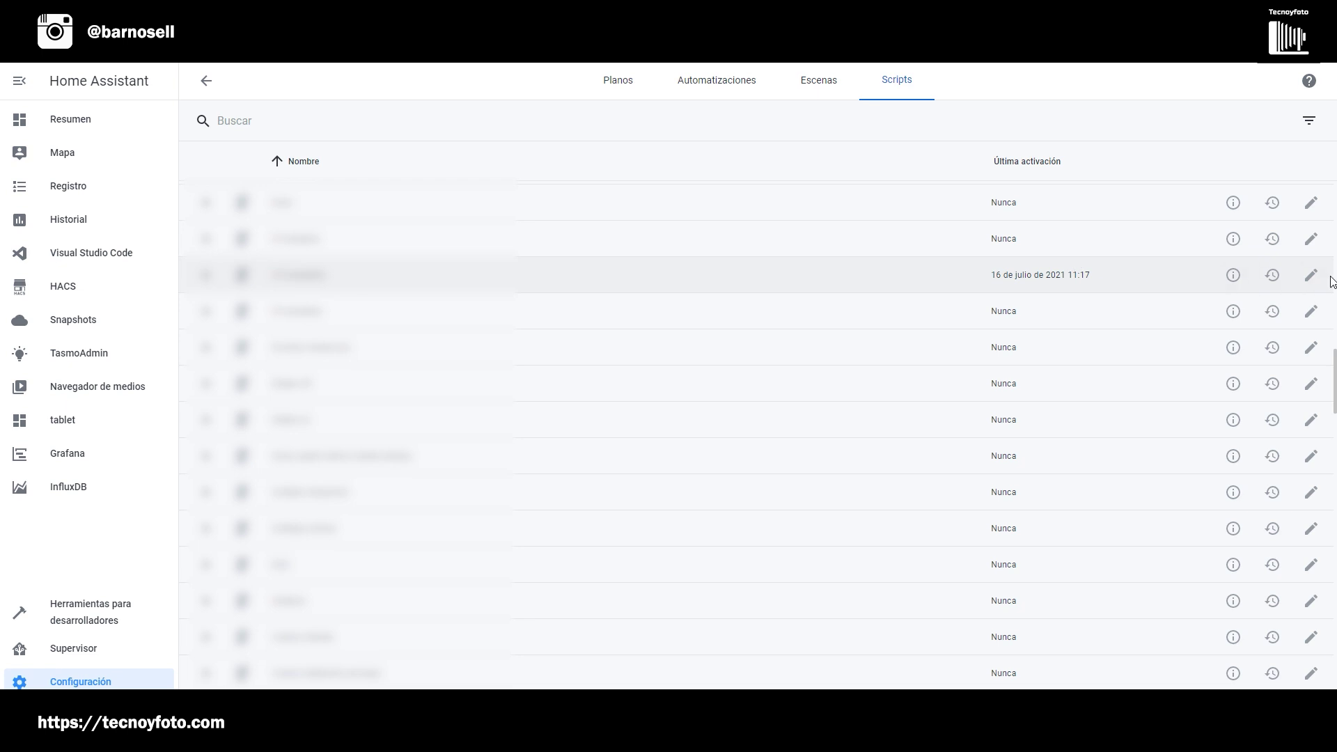
View the execution trace of the Fin lavaplatos script, last run 16 July 2021 at 11:17, and that of me voy a dormir (sin tv), run at 8:21
left_click(1273, 278)
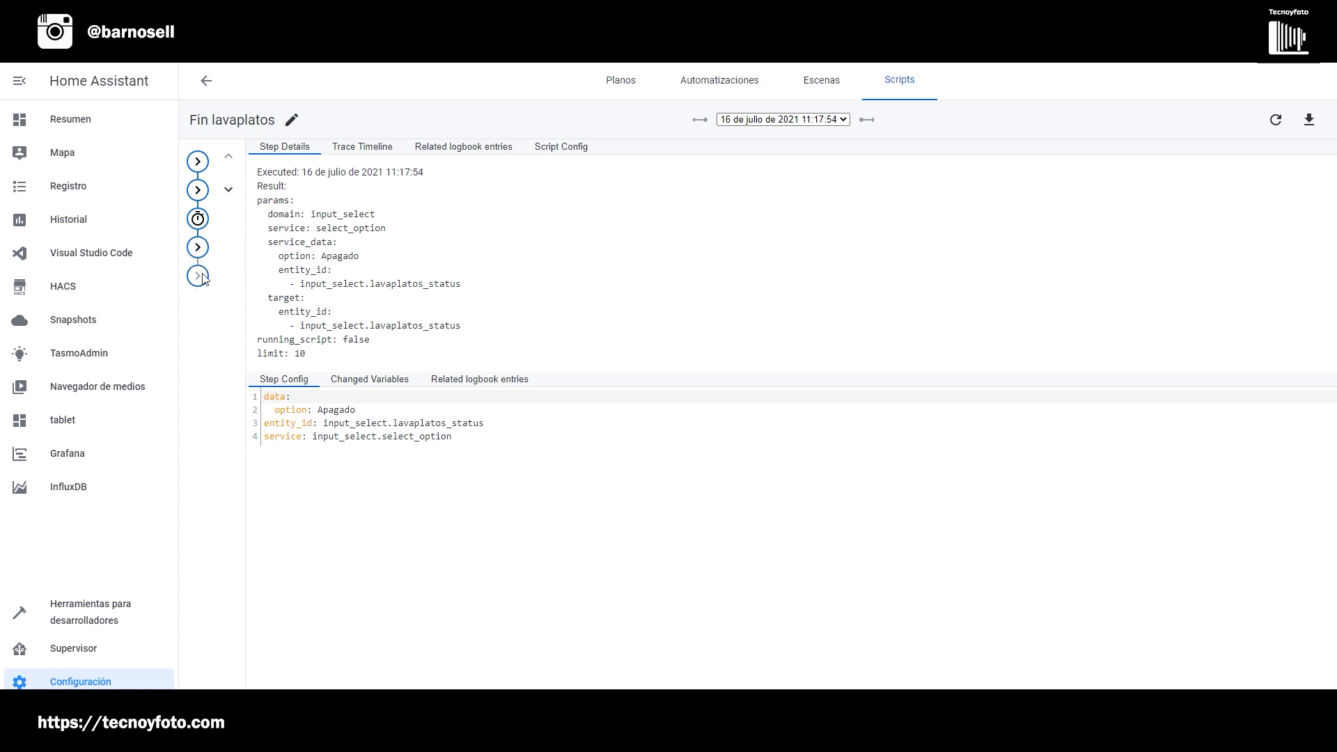
left_click(208, 82)
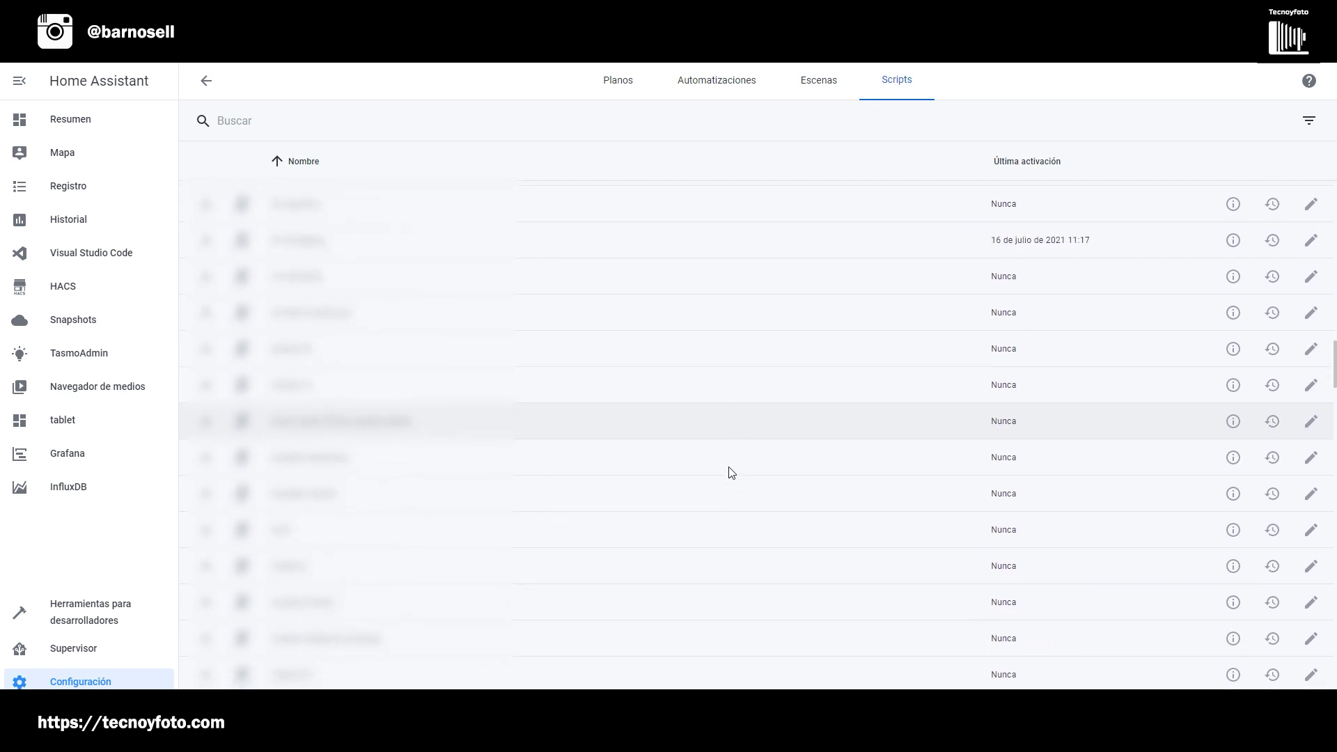
scroll(729, 472, "down", 5)
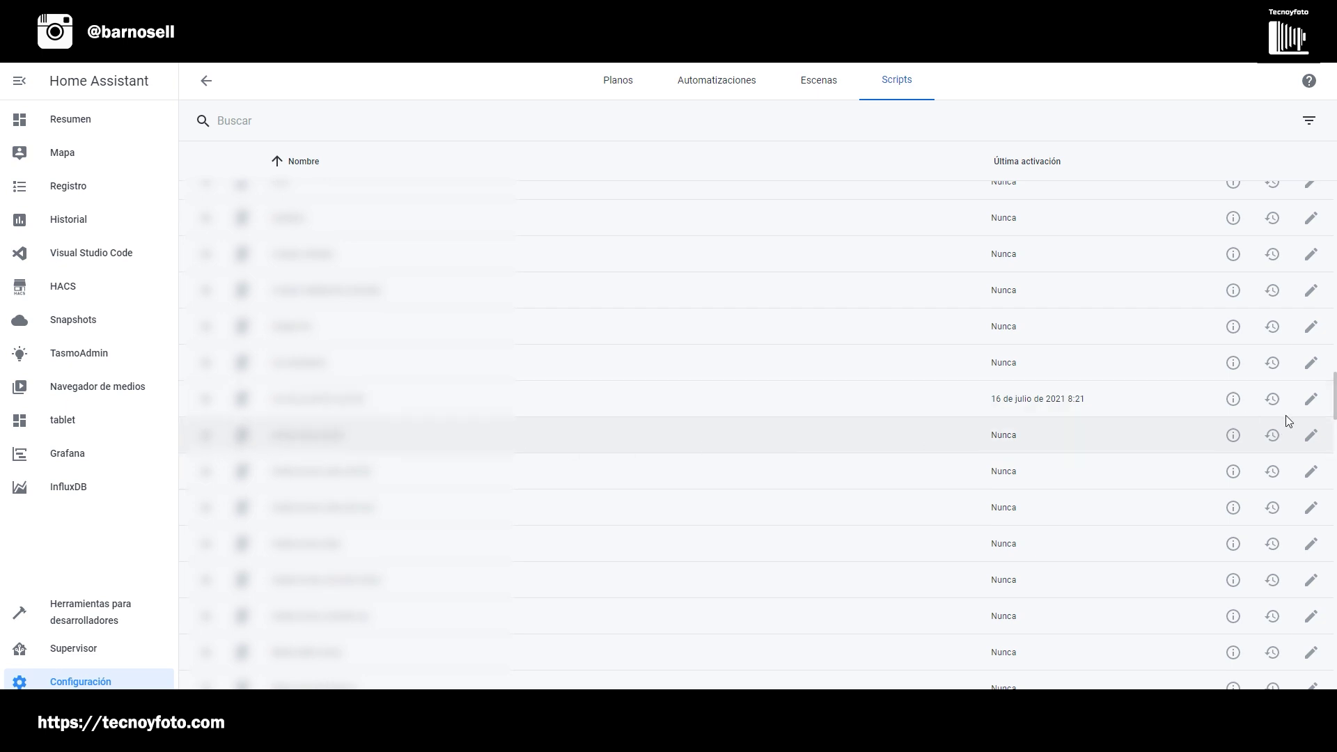
left_click(1311, 398)
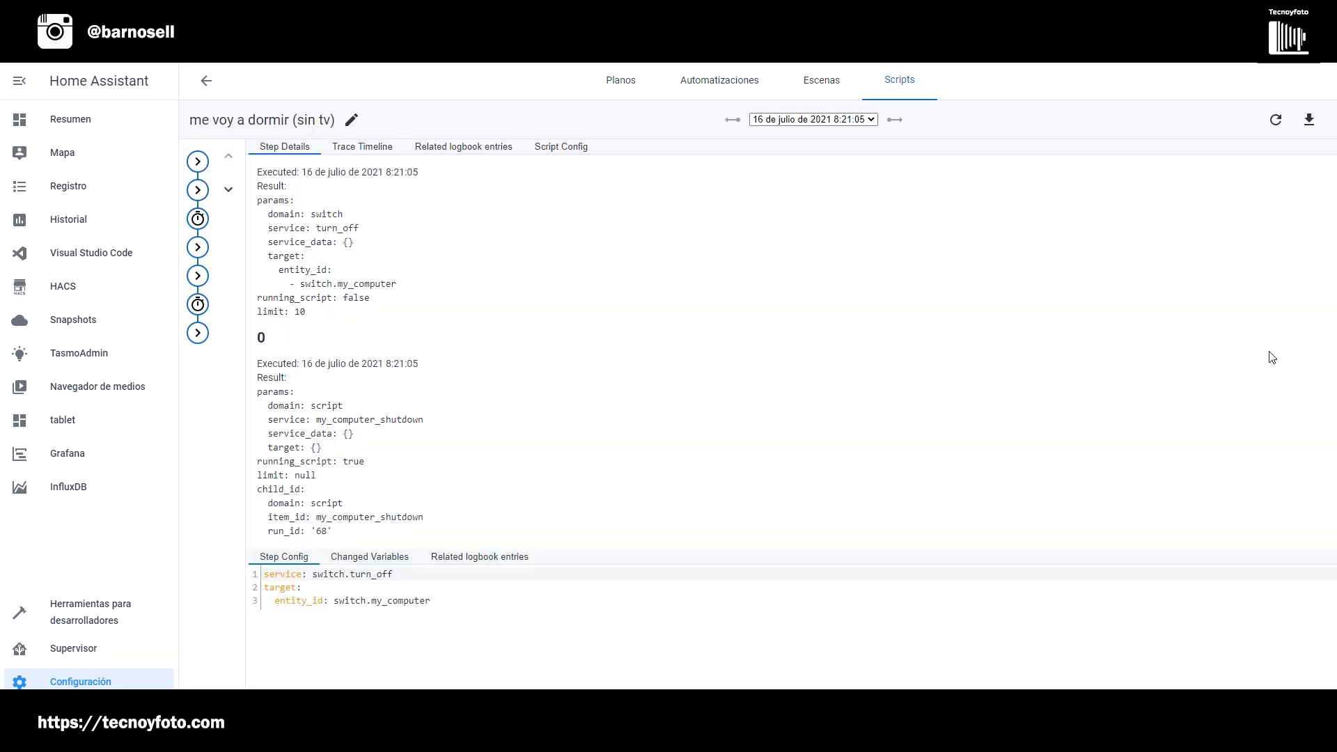